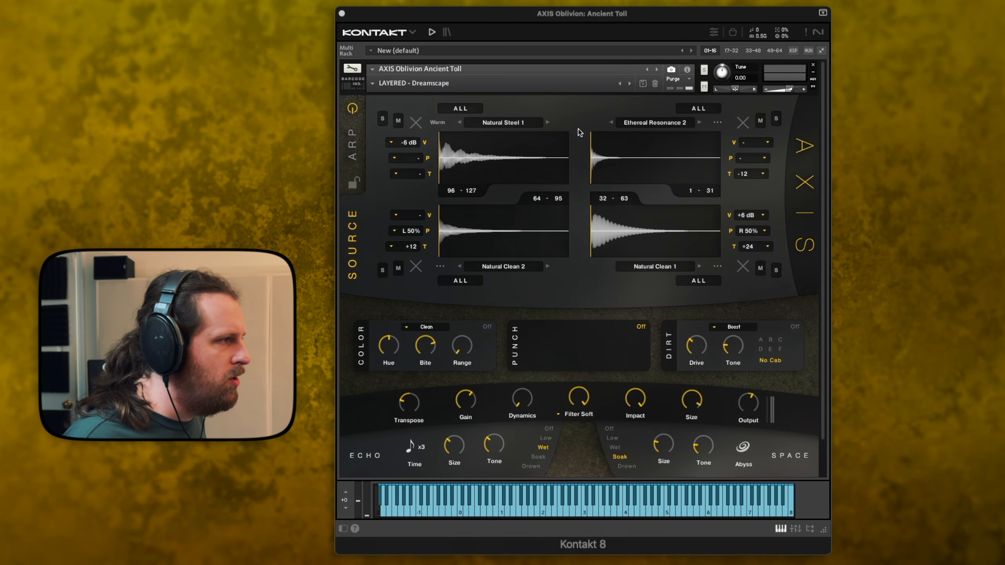
- Load the Factory NEW SOUND preset so AXIS has an empty source with no layers
click(373, 84)
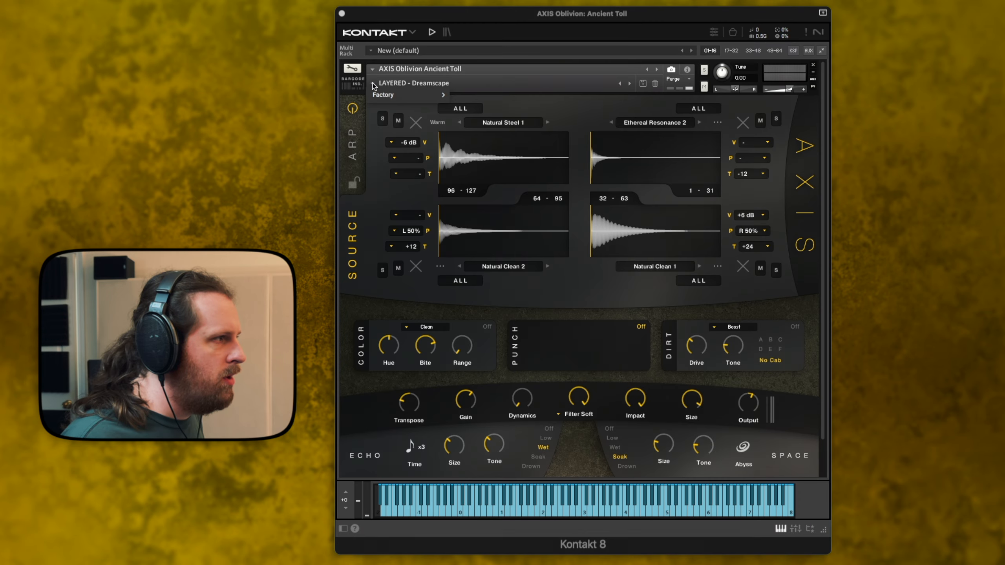
mouse_move(429, 96)
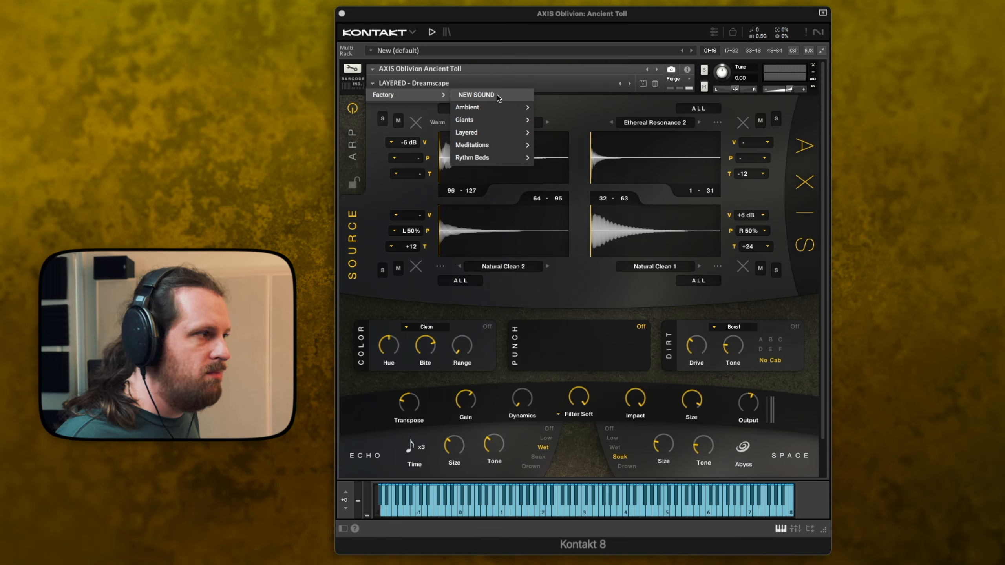
click(497, 96)
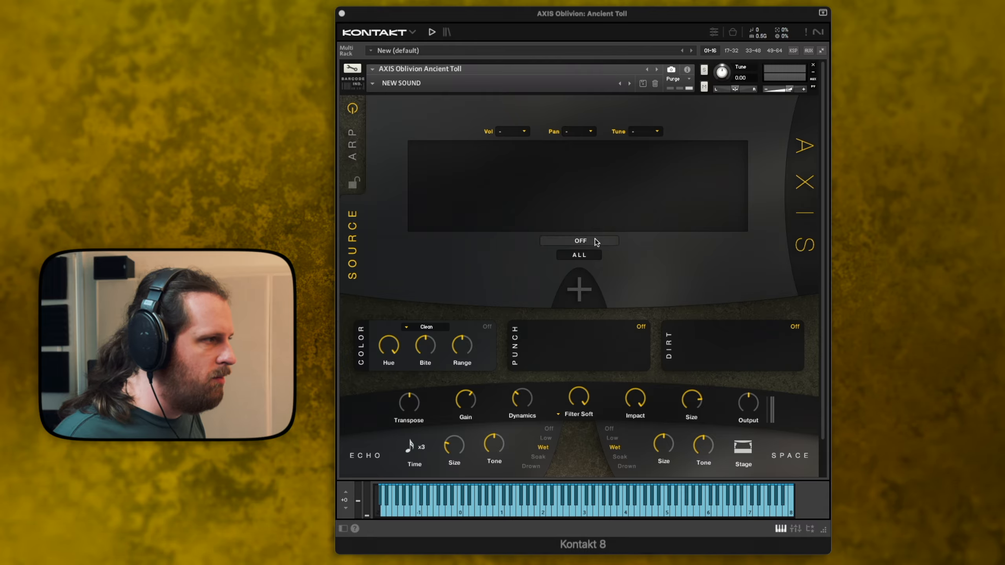
- Load Natural Clean 1 into the empty source and bring up the reverb type choices
click(596, 242)
click(575, 65)
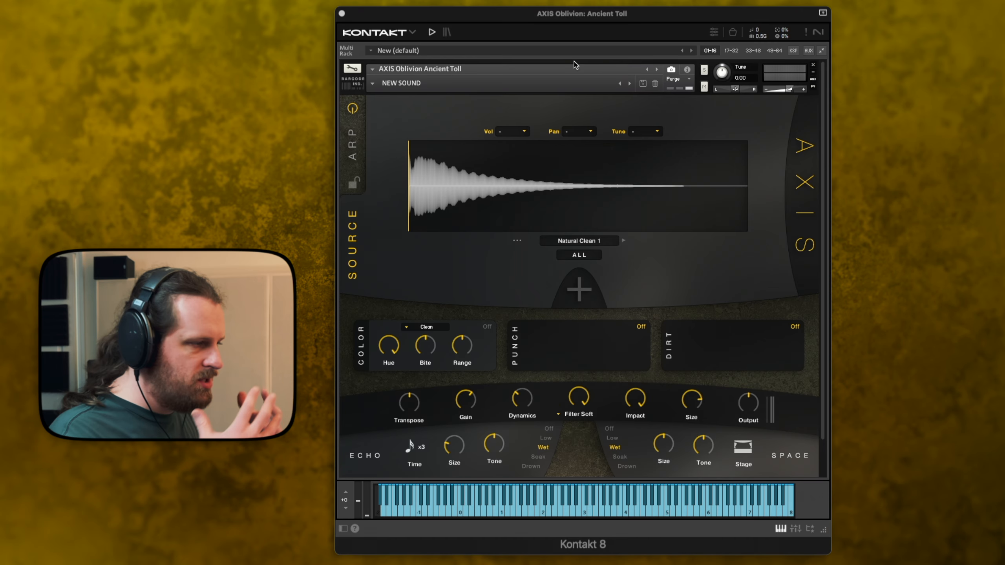
click(741, 451)
- Switch the reverb to Cathedral at the Soak mix with a noticeably darker tone
click(774, 492)
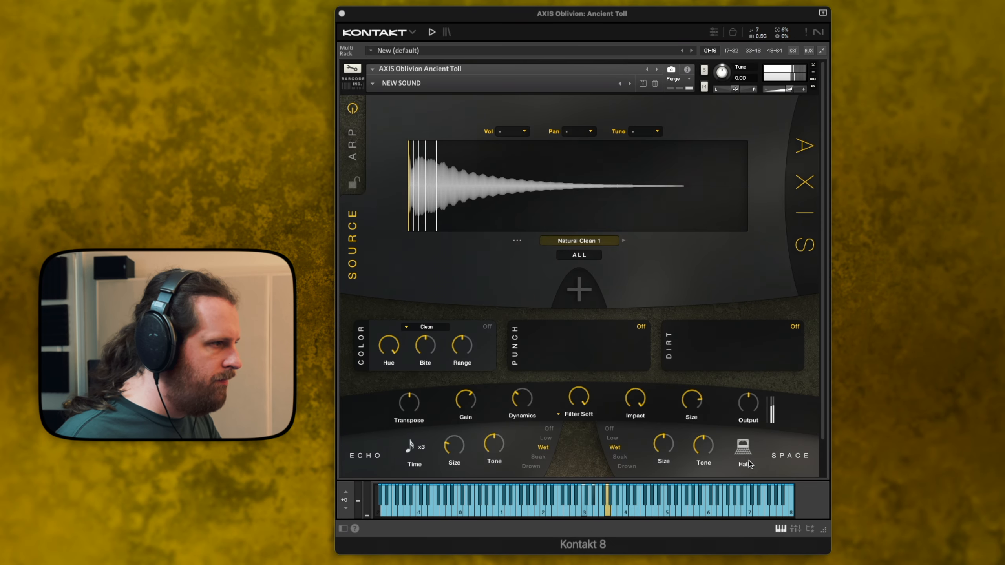
click(744, 449)
click(763, 512)
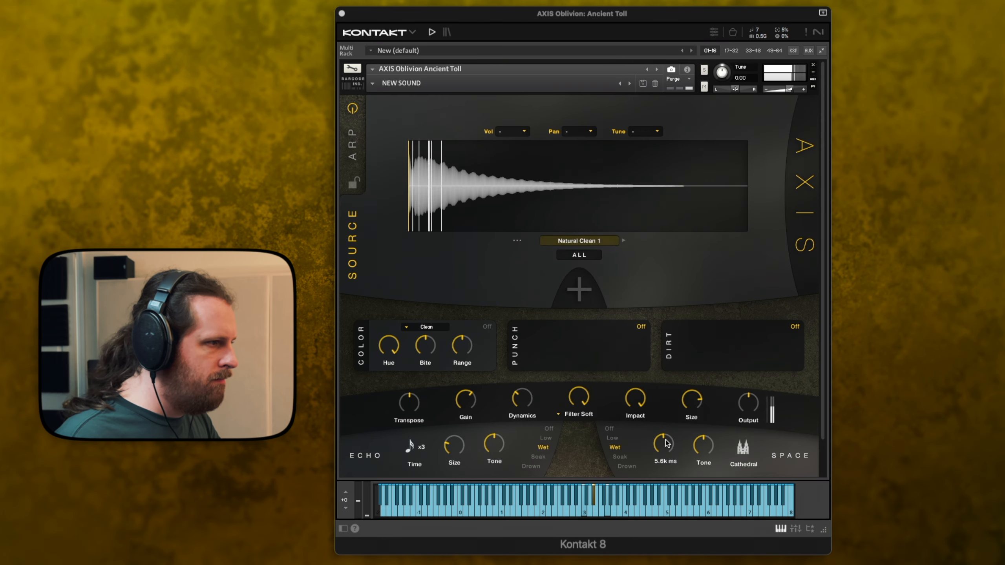
drag(665, 439, 713, 472)
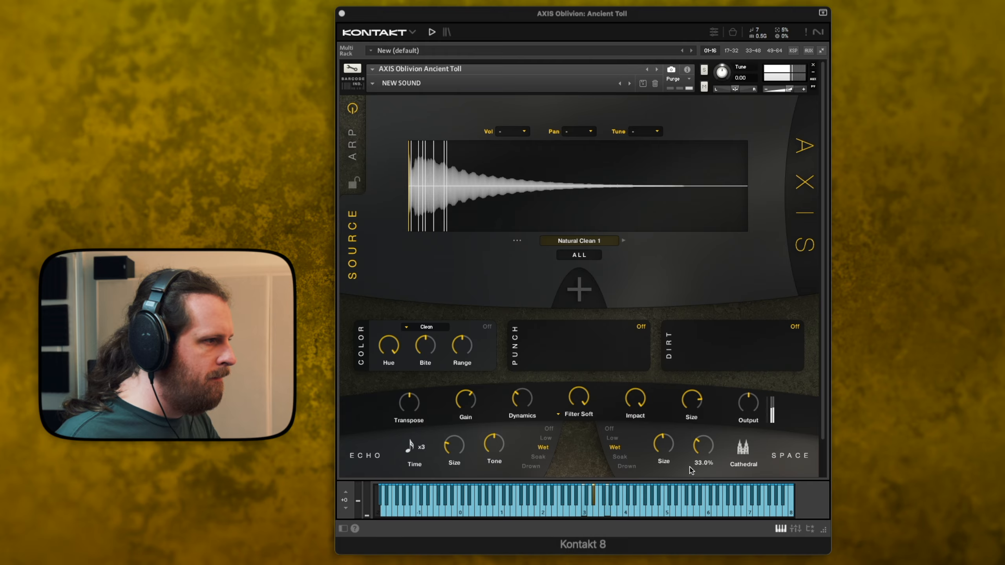
click(620, 458)
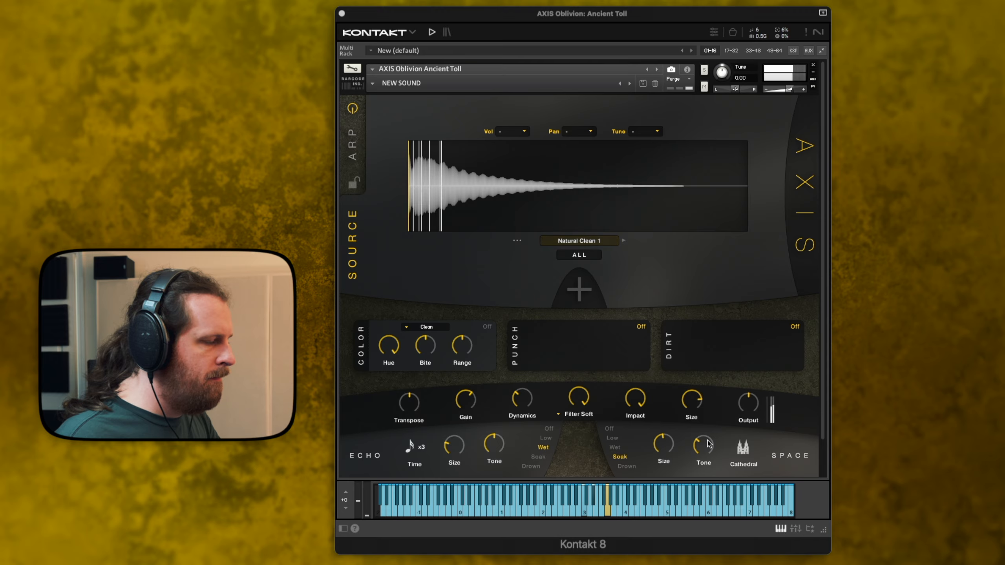
drag(713, 456, 714, 458)
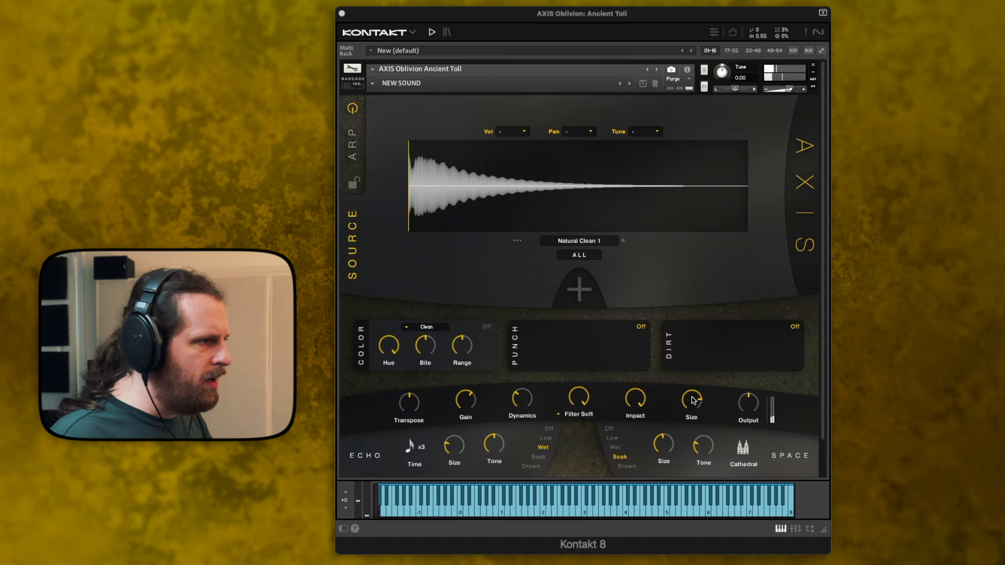
- Raise the reverb size to 1.0k ms and lower Color hue to 83.9% and its range
drag(692, 396, 692, 388)
drag(393, 338, 399, 397)
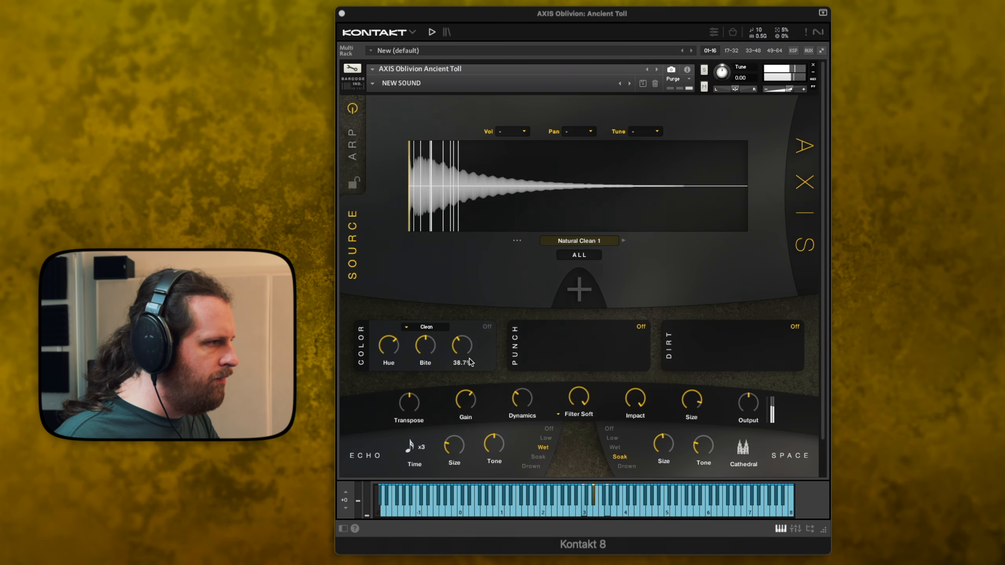
drag(472, 373, 474, 390)
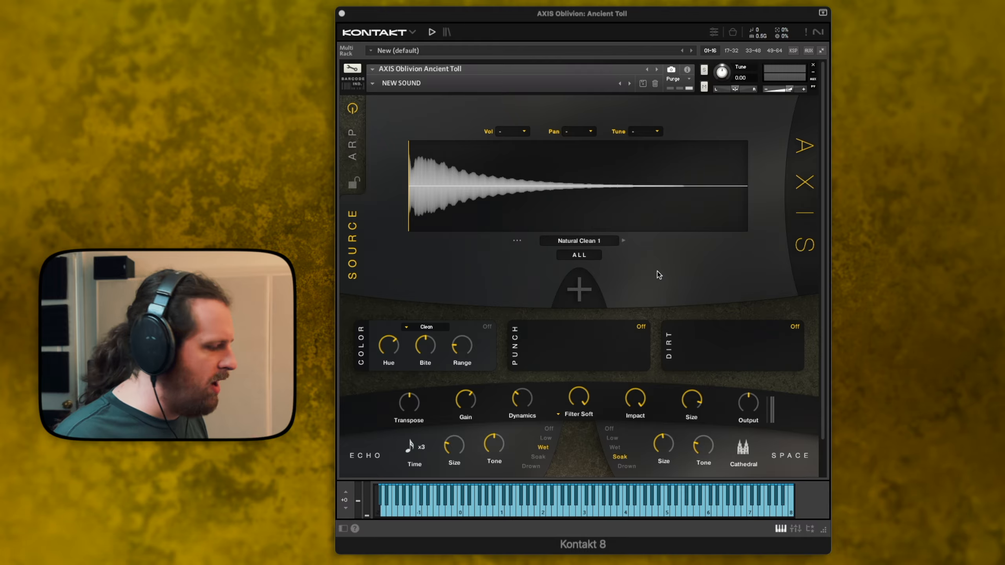
- Audition Natural Clean 2, Natural Steel 1 to 3, and an Ethereal Harmonics sample
click(602, 242)
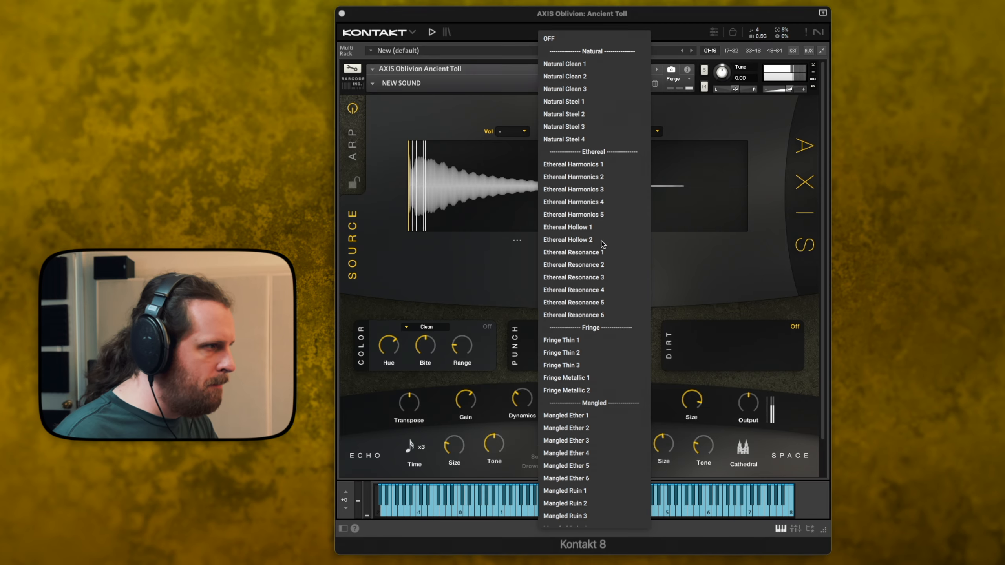
click(609, 76)
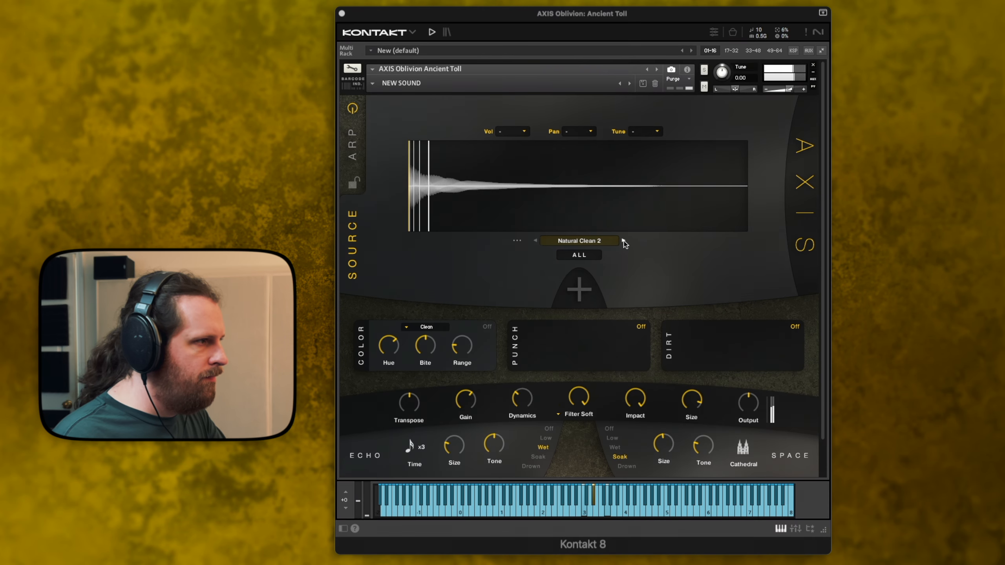
click(594, 240)
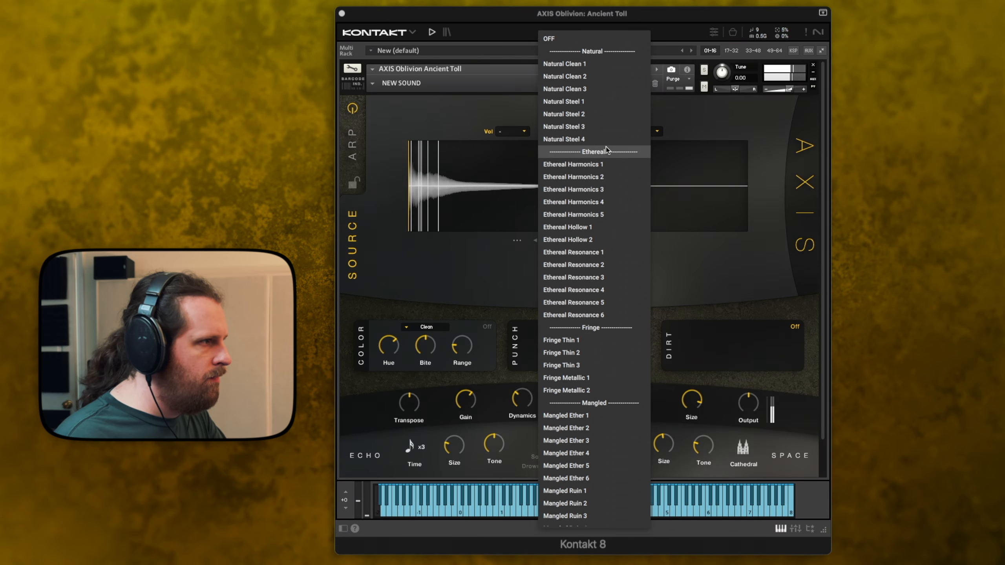
click(599, 102)
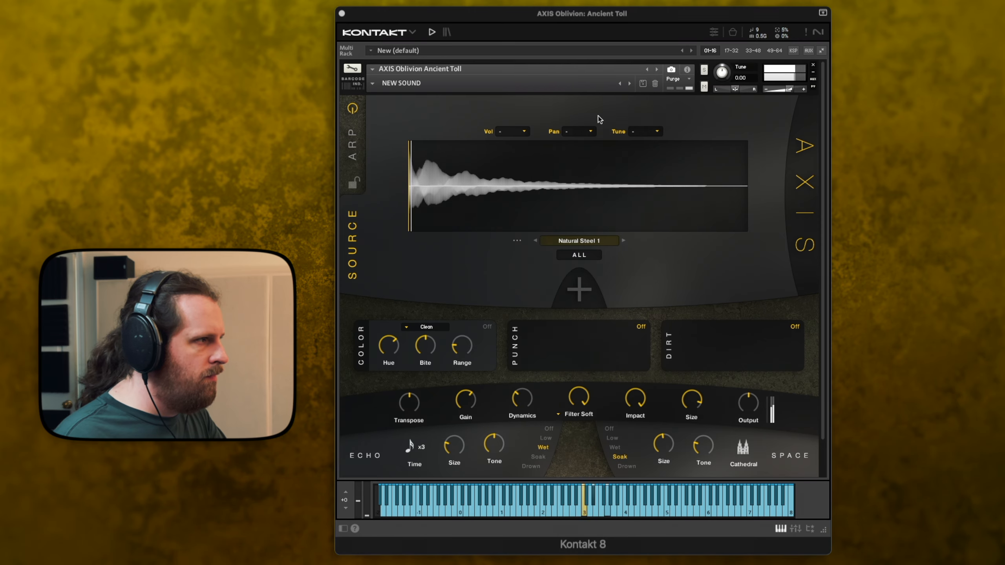
click(624, 241)
click(624, 241)
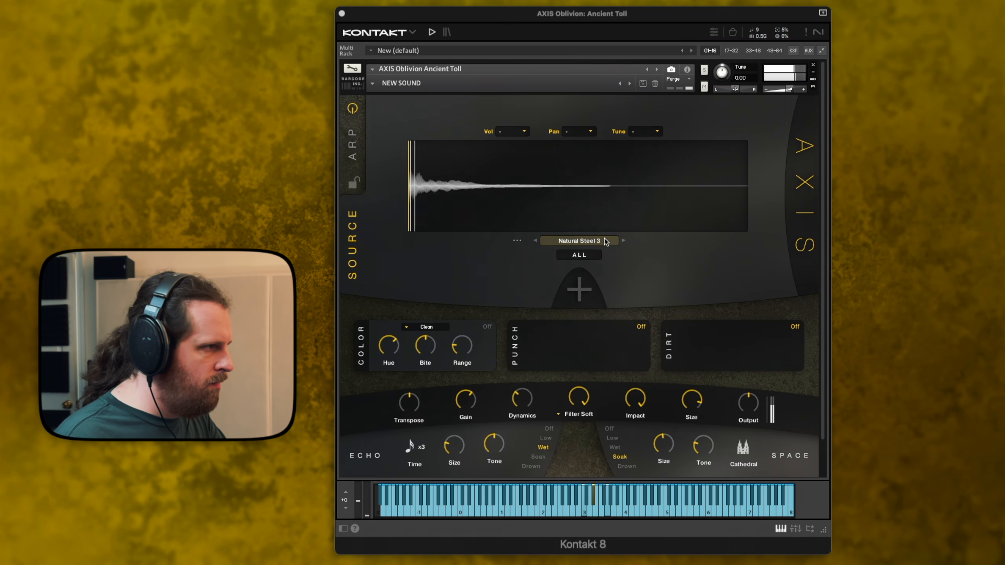
click(605, 241)
click(601, 164)
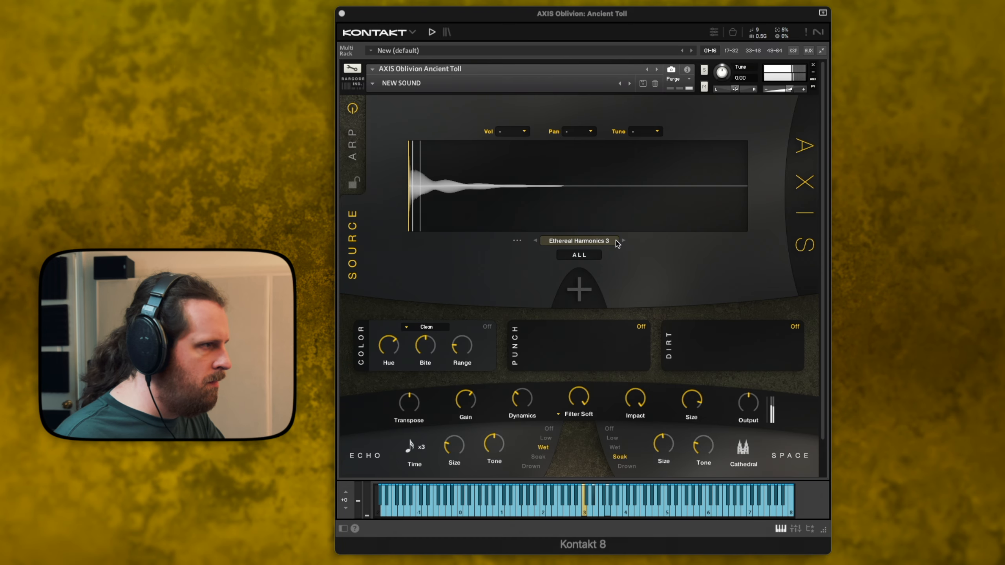
- Audition Ethereal Resonance 1–4, Fringe Thin 1 and Mangled Ether 1, settling on Mangled Ether 2
click(615, 241)
click(615, 253)
click(624, 240)
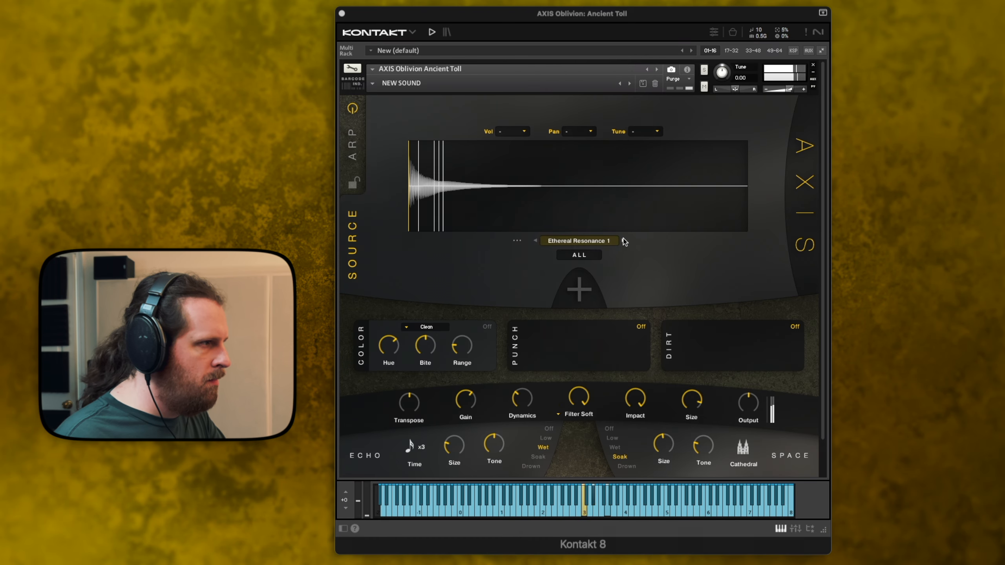
click(624, 240)
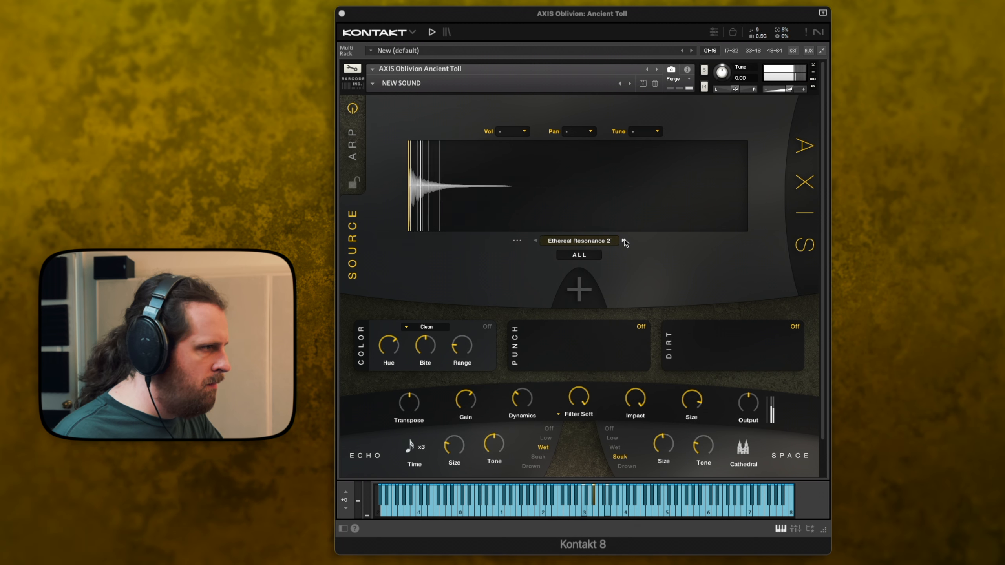
click(624, 241)
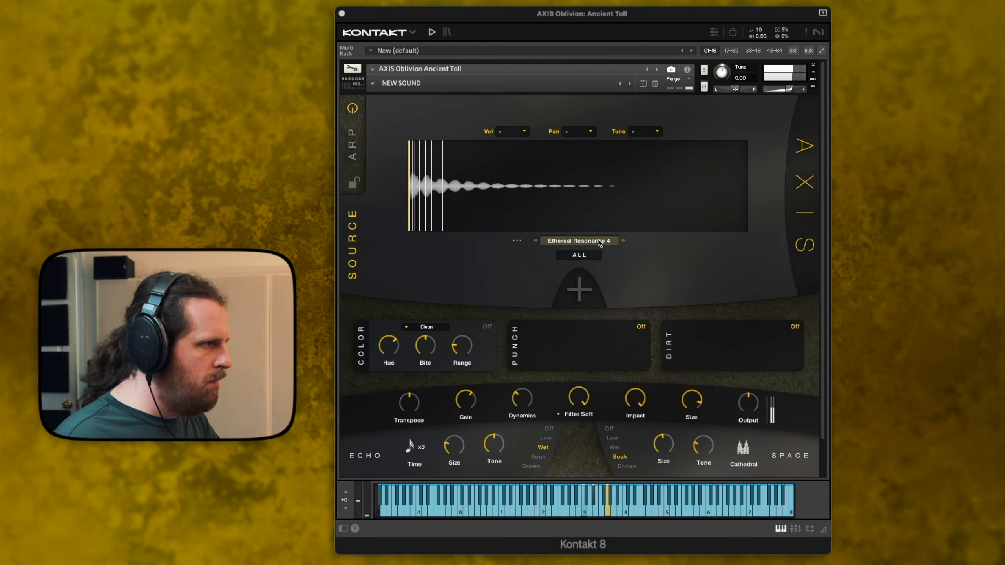
click(609, 240)
click(617, 343)
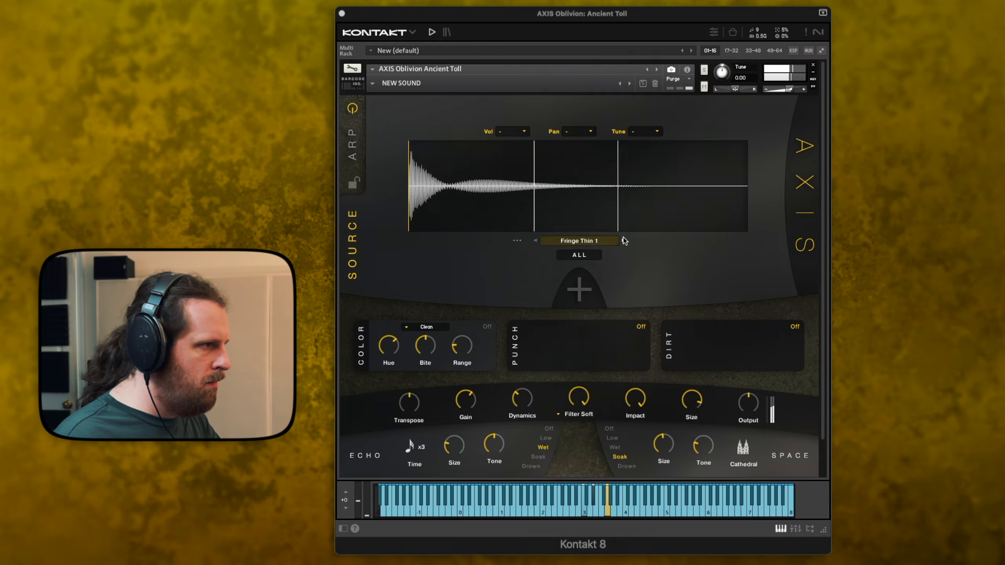
click(606, 241)
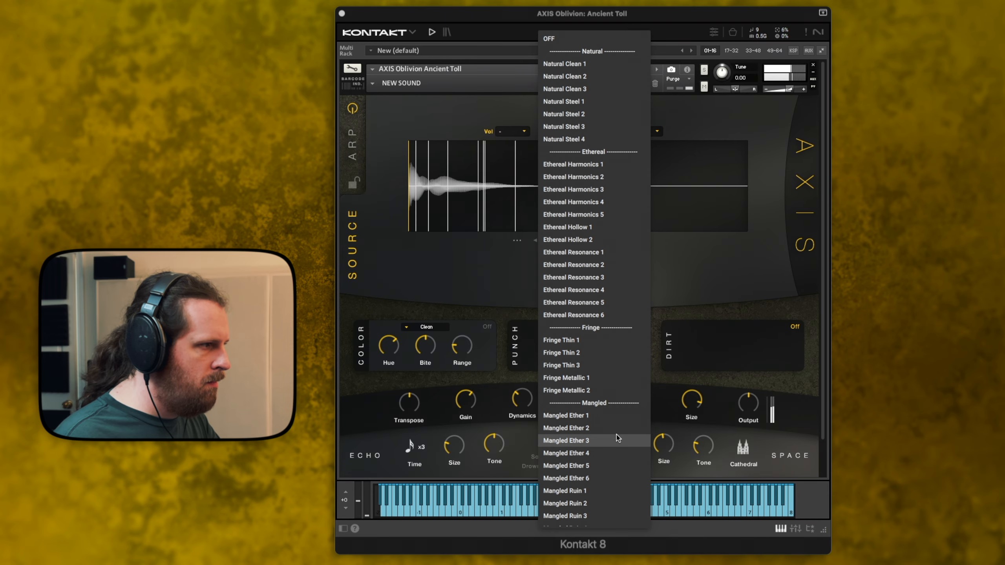
click(610, 419)
click(625, 241)
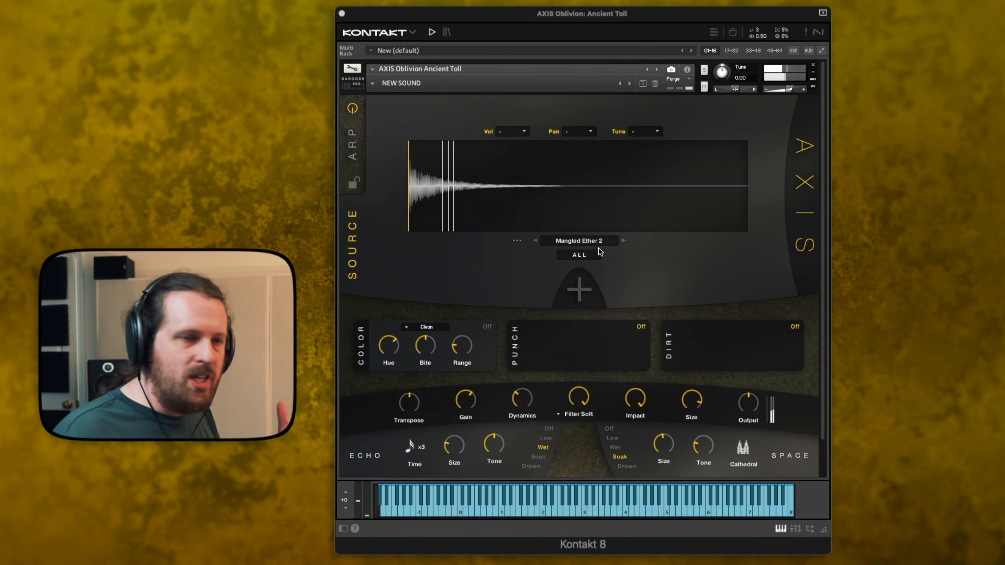
- Set the Mangled Ether 2 layer's sound character to Fresh after briefly trying Clean
click(519, 243)
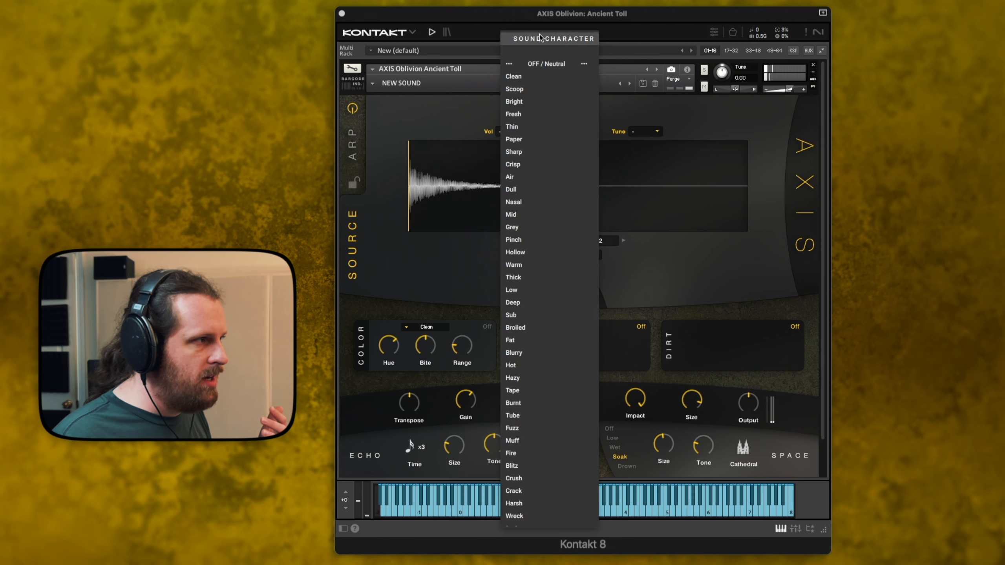
click(538, 80)
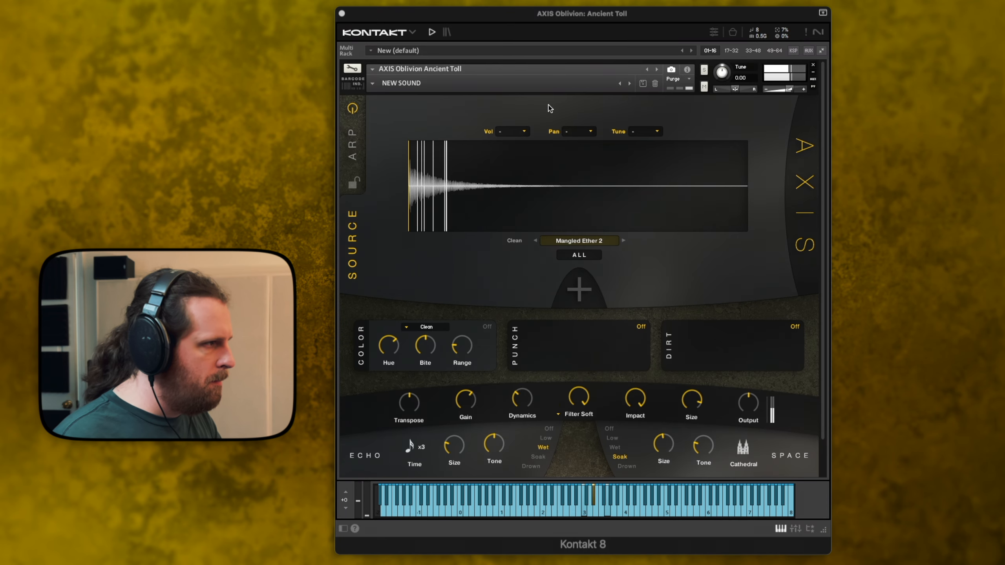
click(515, 241)
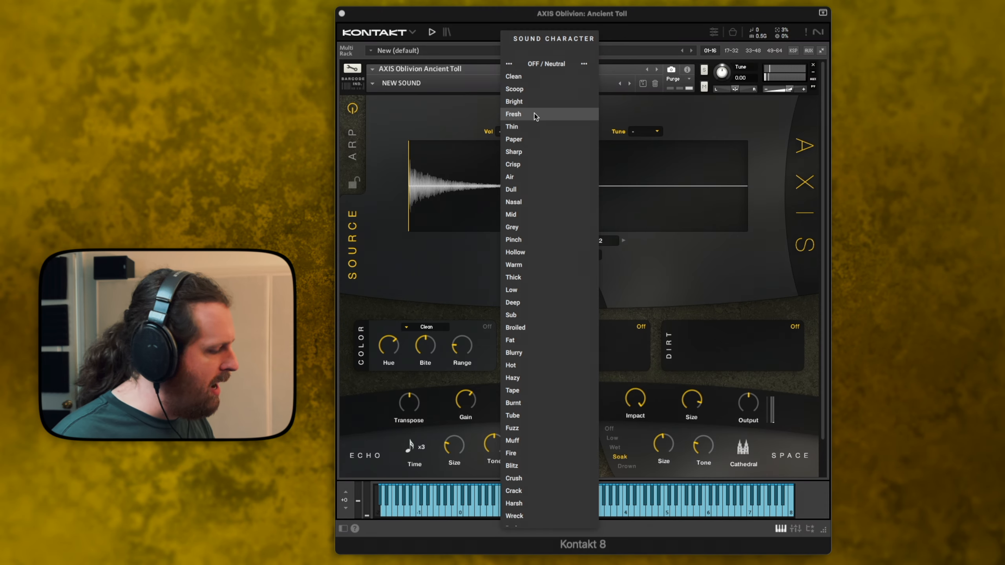
click(514, 114)
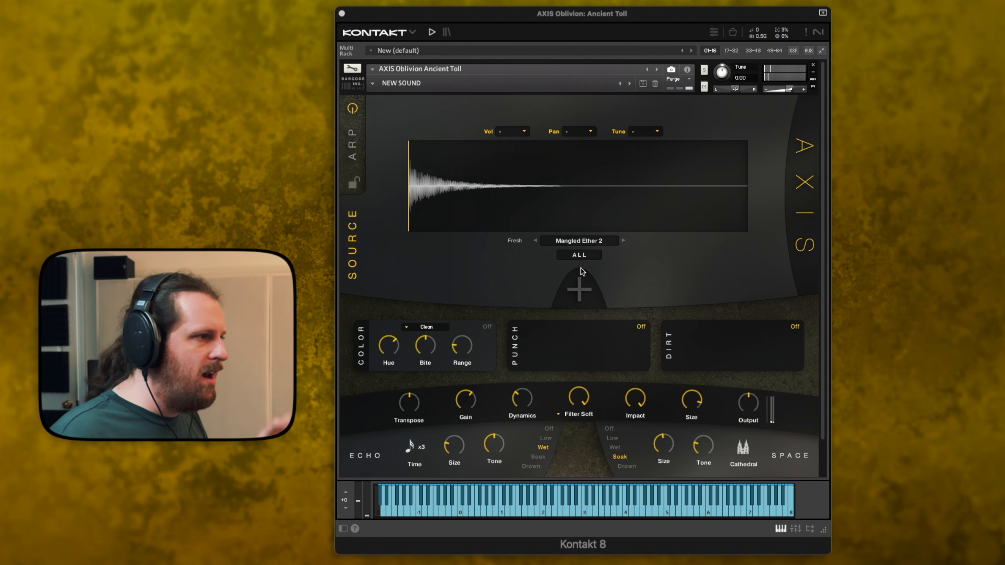
- Add a second source layer playing Natural Clean 2, then show the arpeggiator page
click(580, 291)
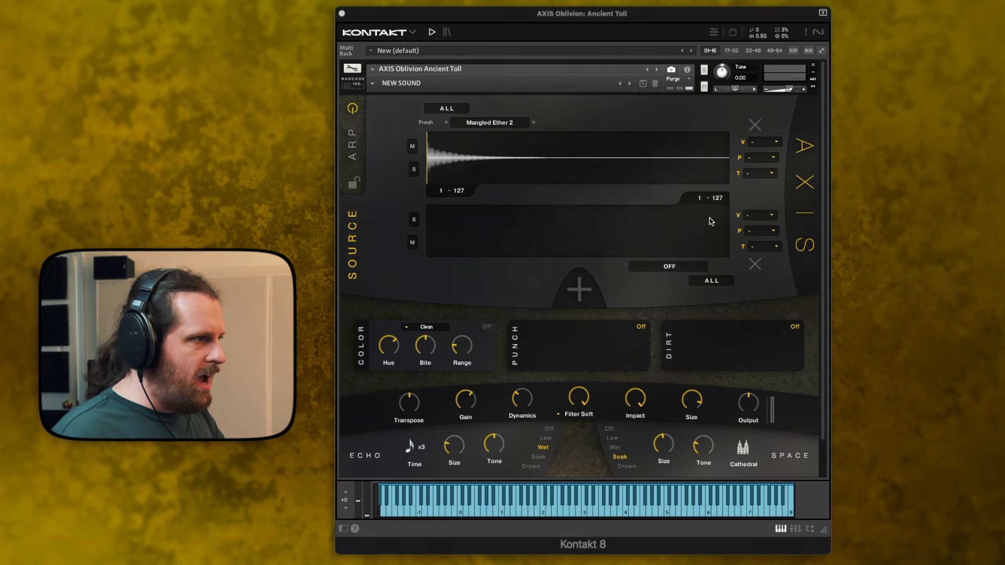
click(674, 266)
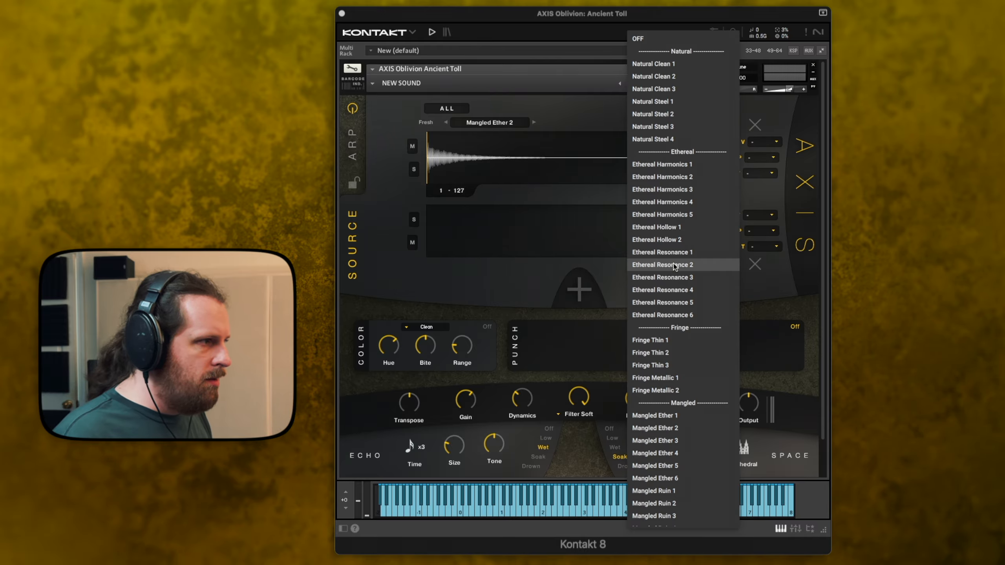
click(689, 64)
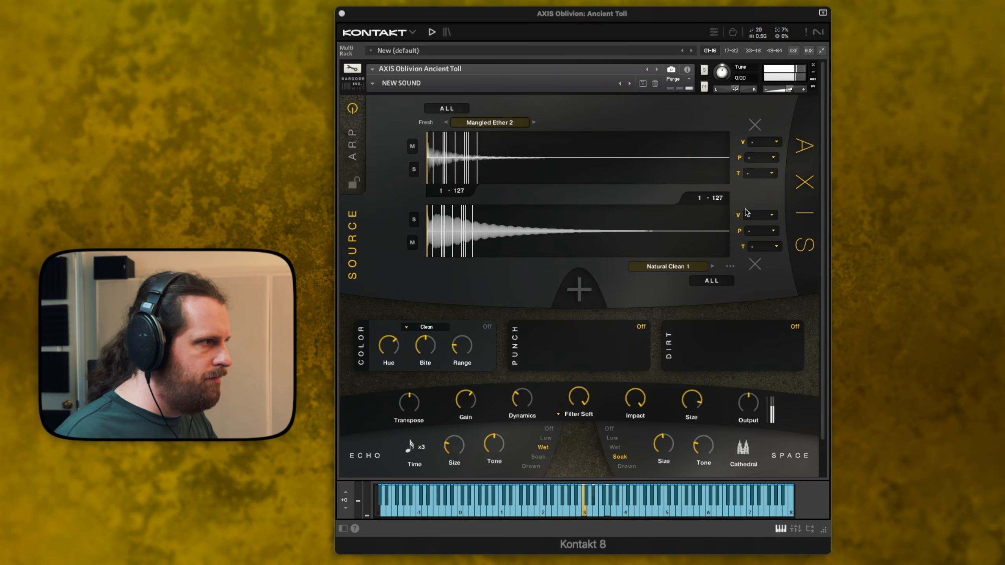
click(713, 266)
click(713, 266)
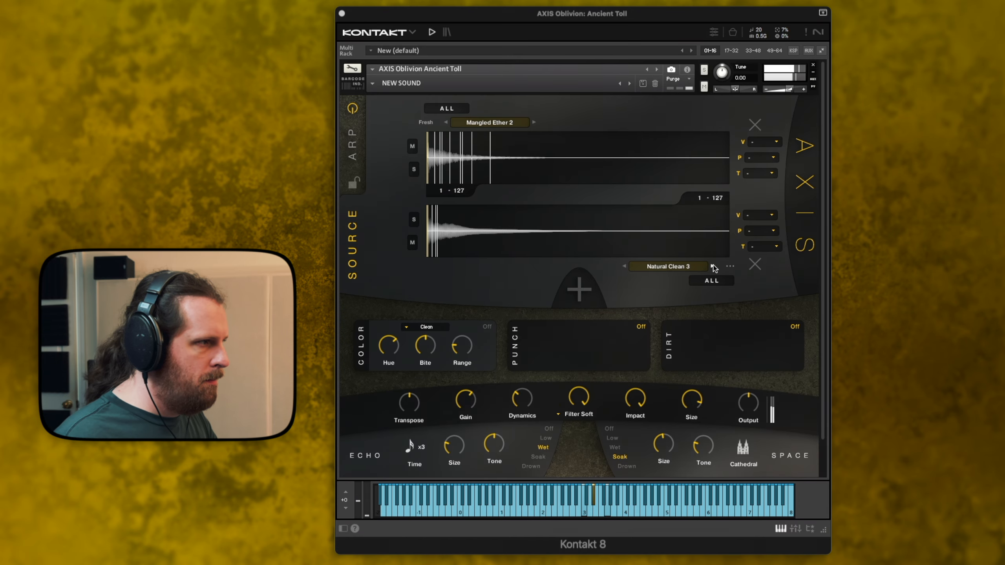
click(624, 267)
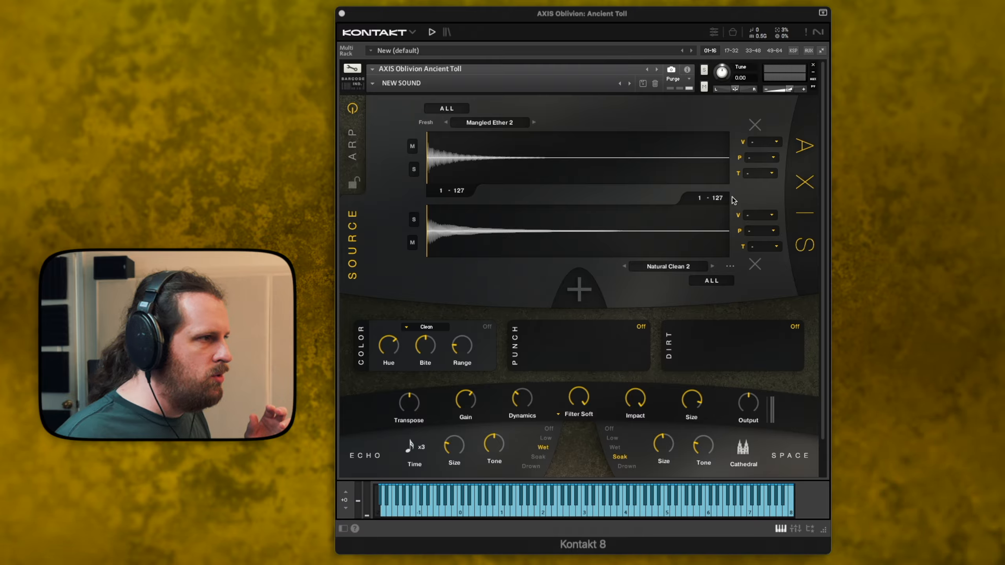
click(357, 141)
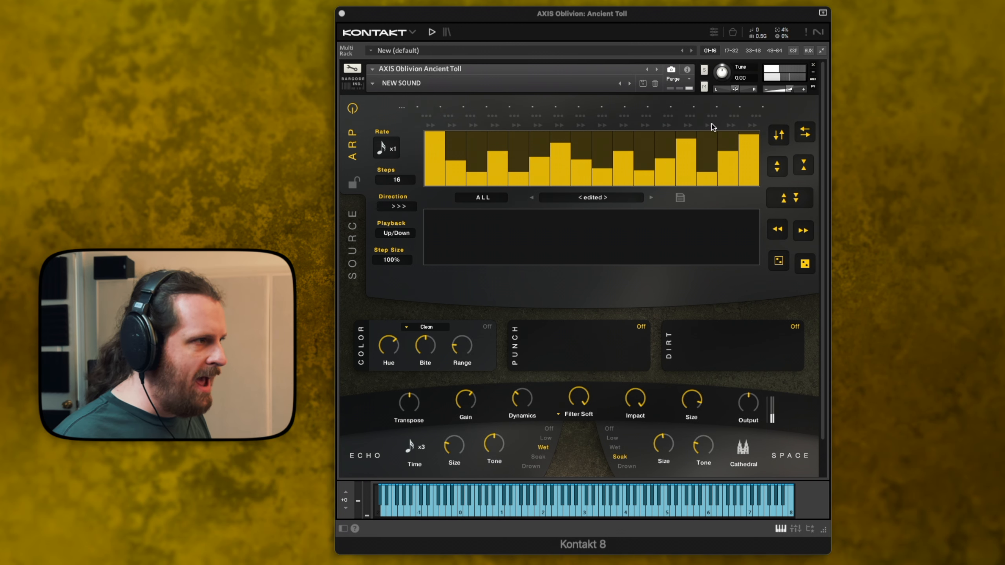
- Limit the Natural Clean 2 layer to velocities 100–127, auditioning with Mangled Ether 2 muted
click(352, 241)
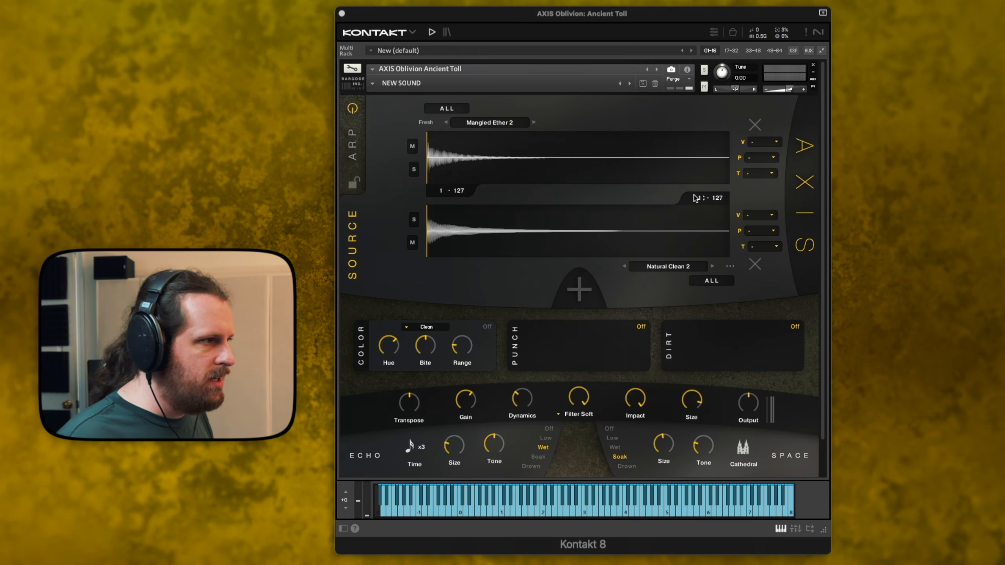
drag(696, 202, 693, 99)
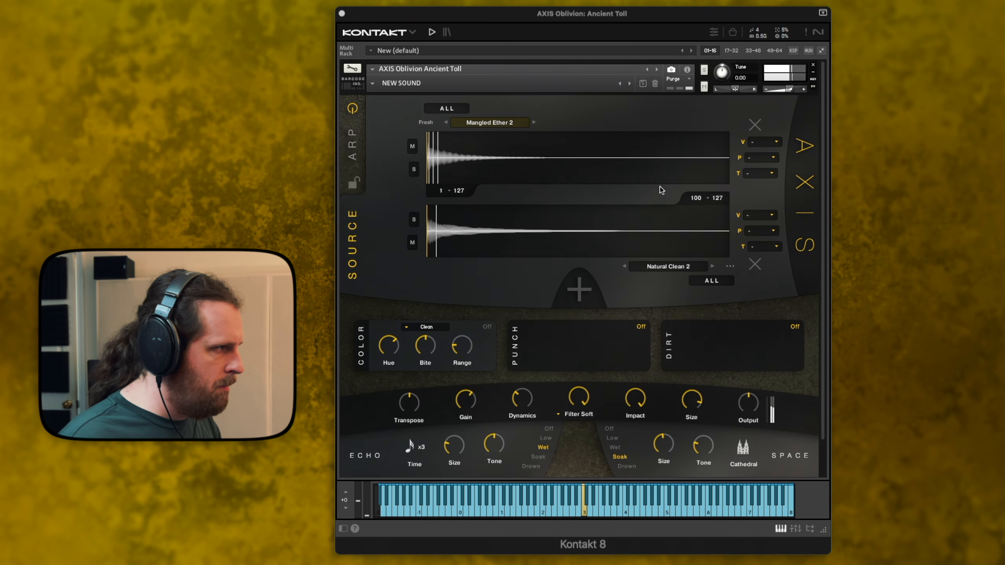
click(413, 147)
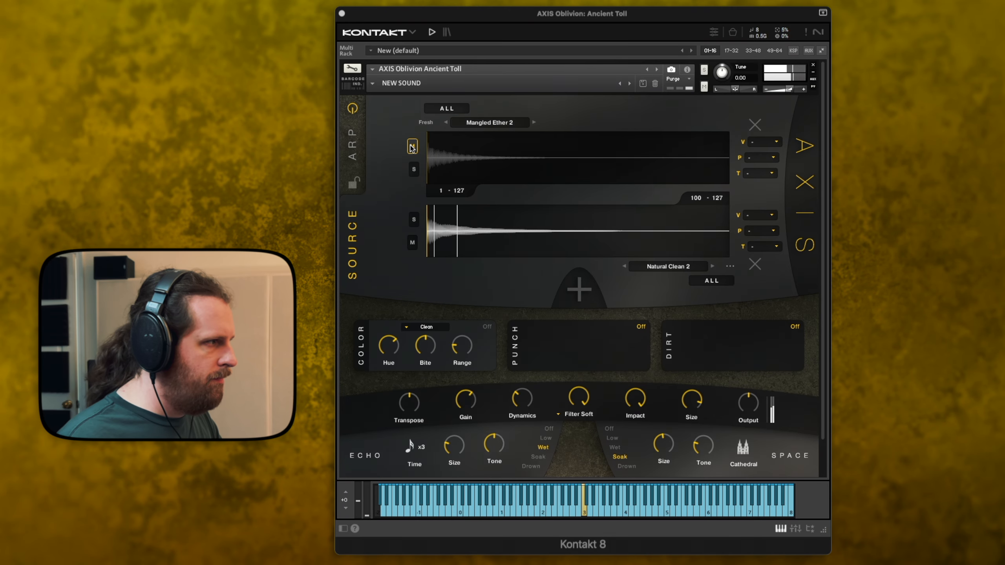
click(352, 148)
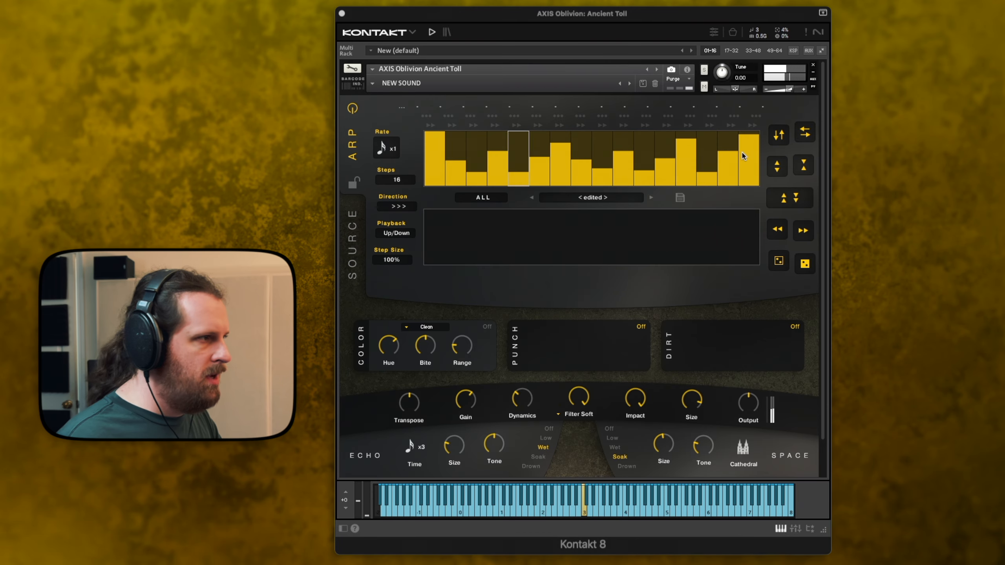
click(355, 240)
click(354, 148)
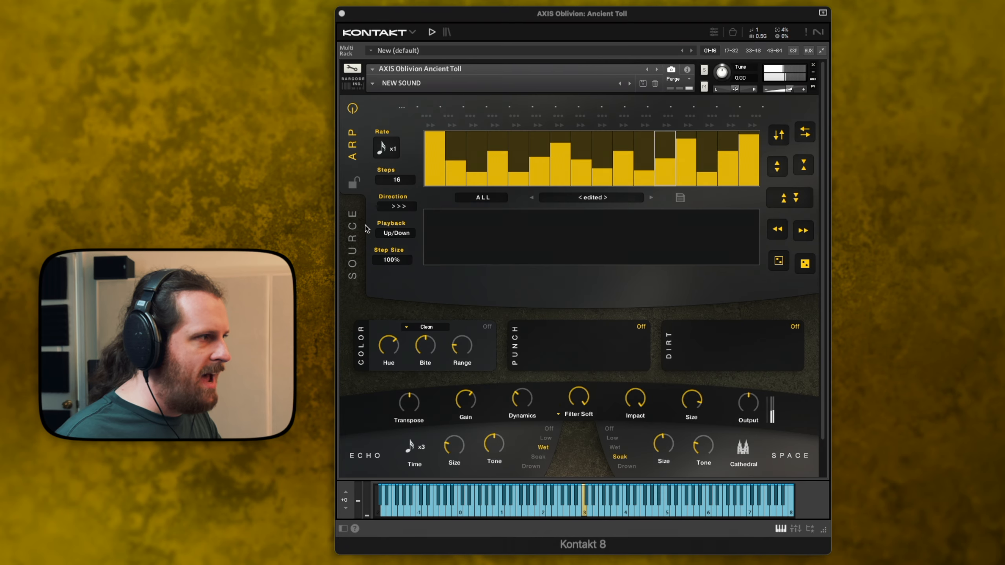
click(359, 240)
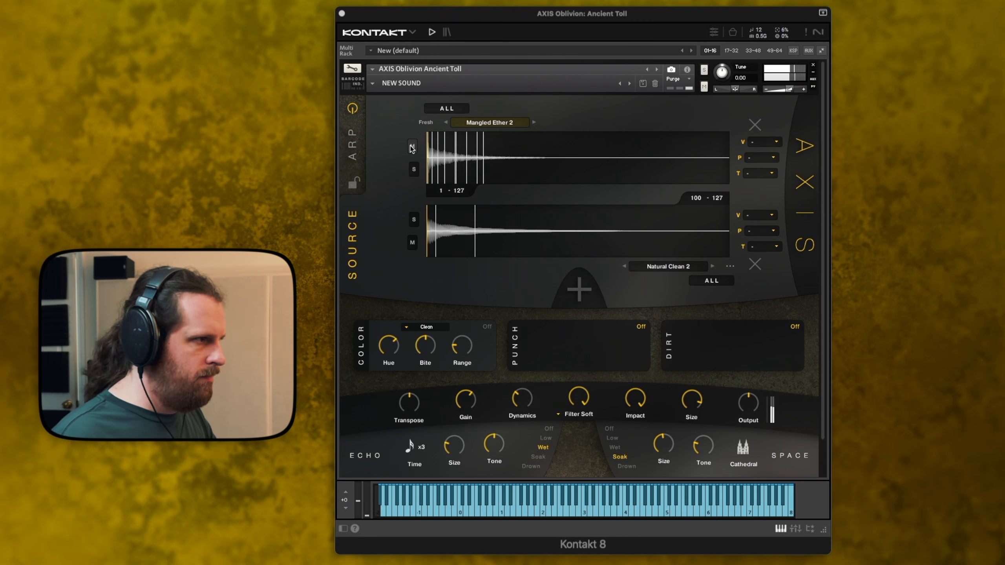
- Give Natural Clean 2 a Warm character and add two layers with velocity ranges 70–99 and 1–69
click(730, 267)
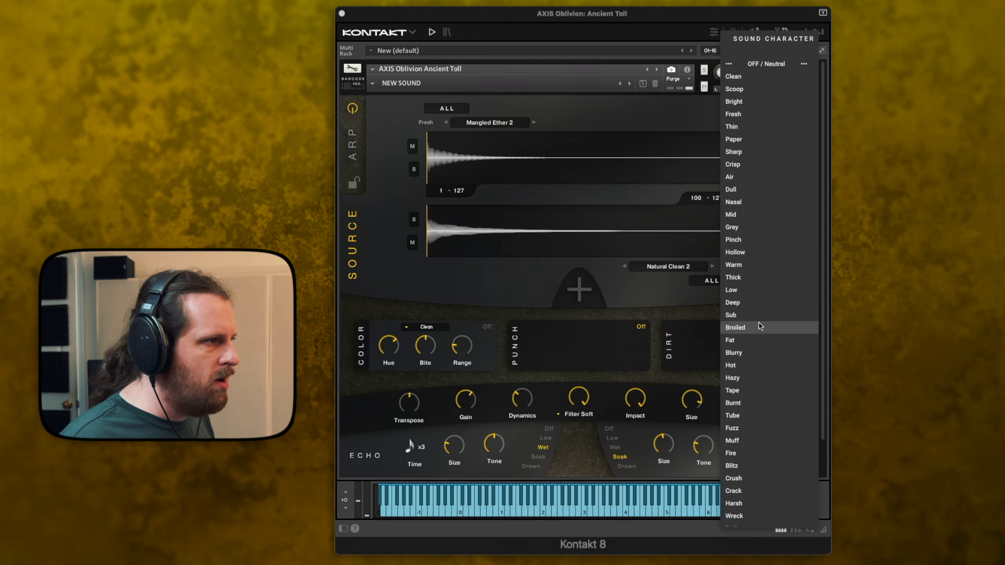
click(758, 265)
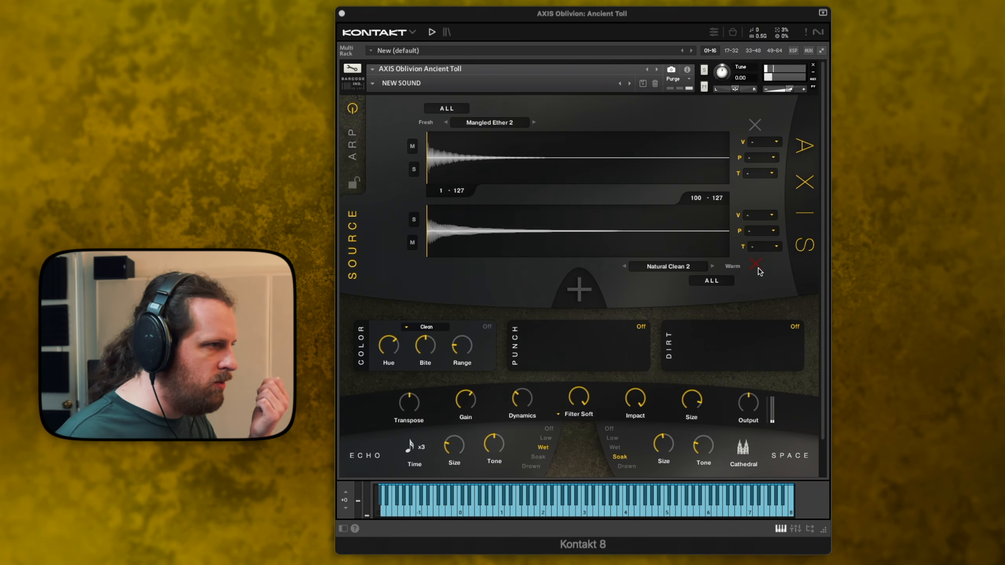
click(580, 289)
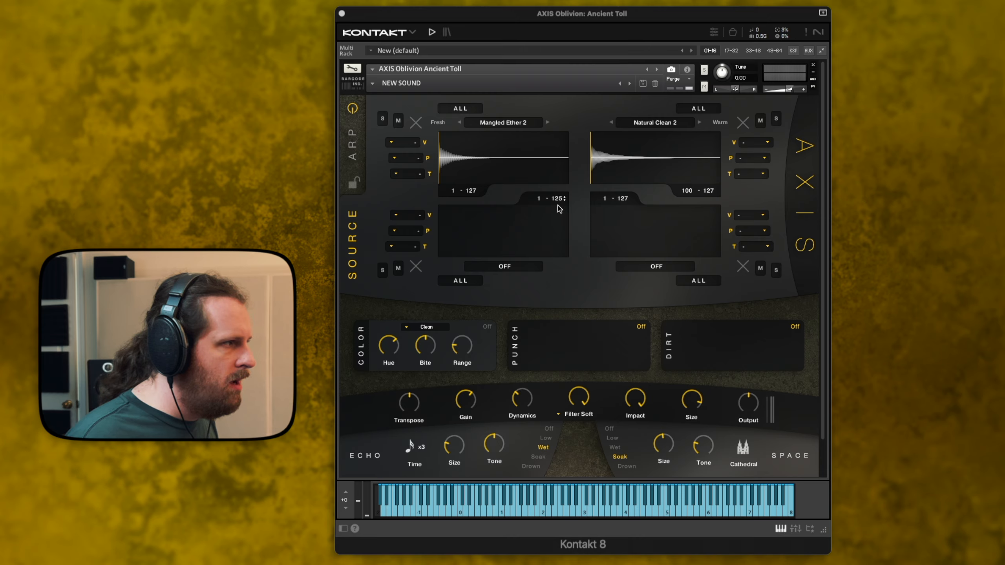
drag(561, 222, 537, 136)
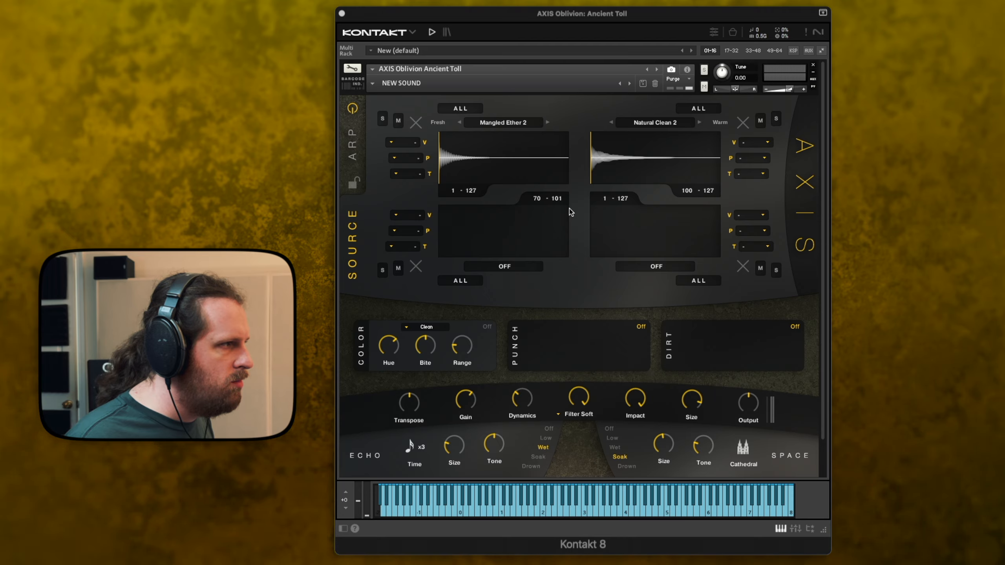
click(565, 199)
click(565, 200)
drag(622, 196, 623, 197)
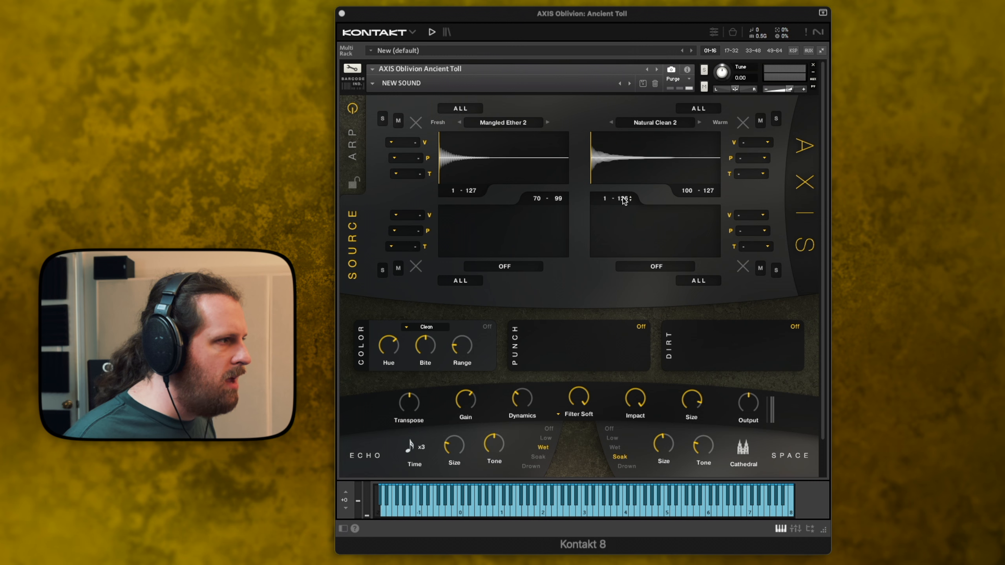
drag(637, 259, 637, 261)
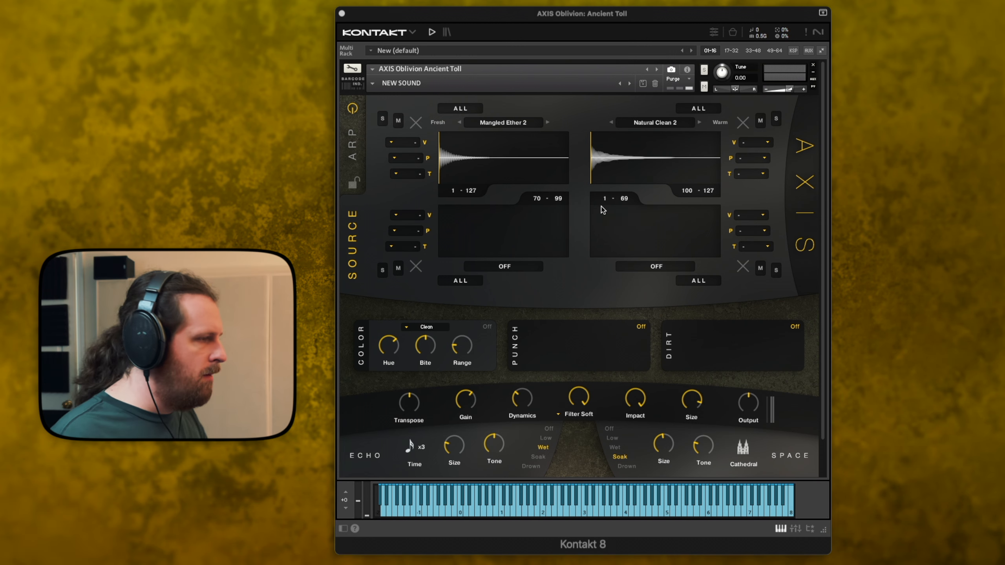
- Load Natural Clean 2 into both lower layers and mute the Mangled Ether 2 layer
click(507, 271)
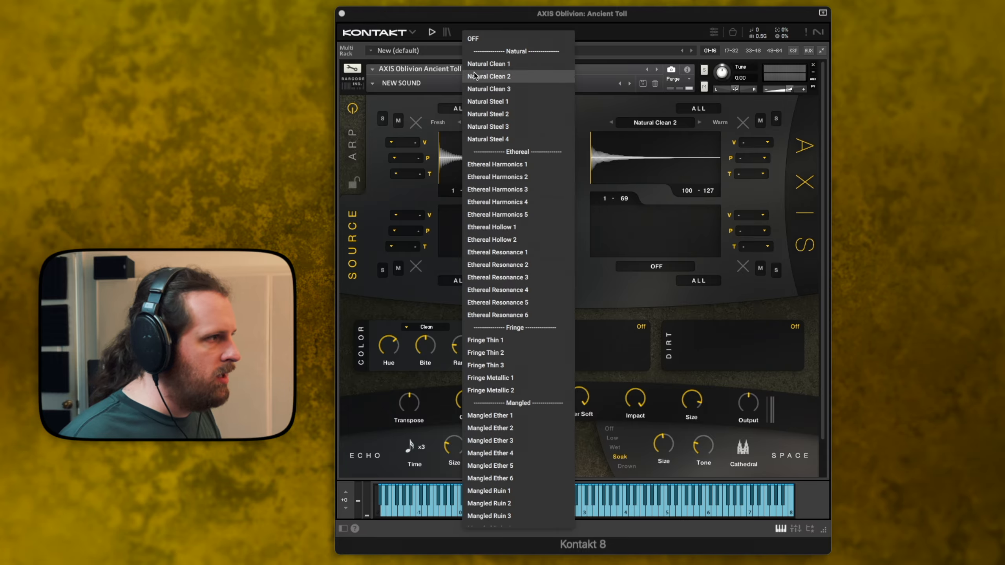
click(516, 81)
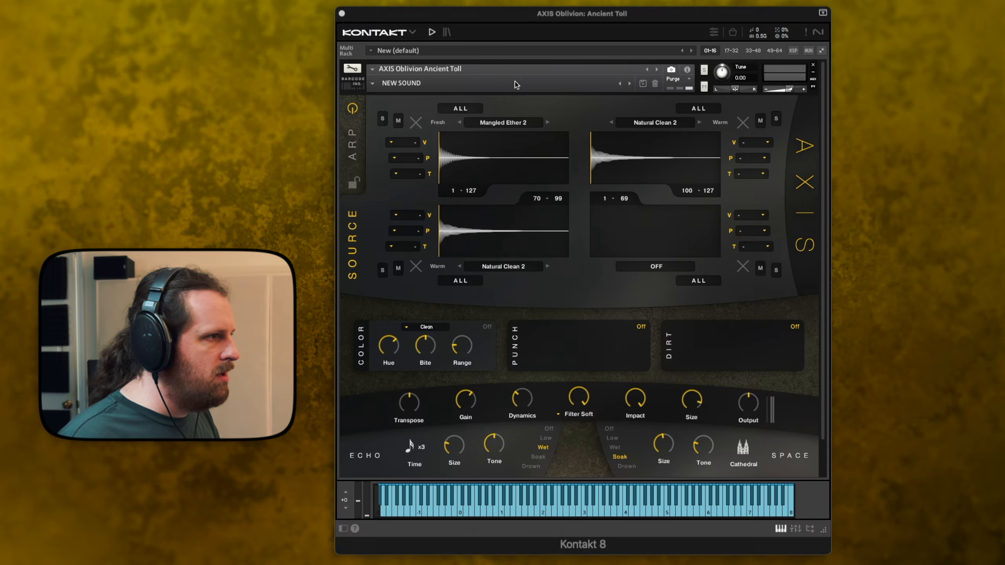
click(655, 266)
click(666, 76)
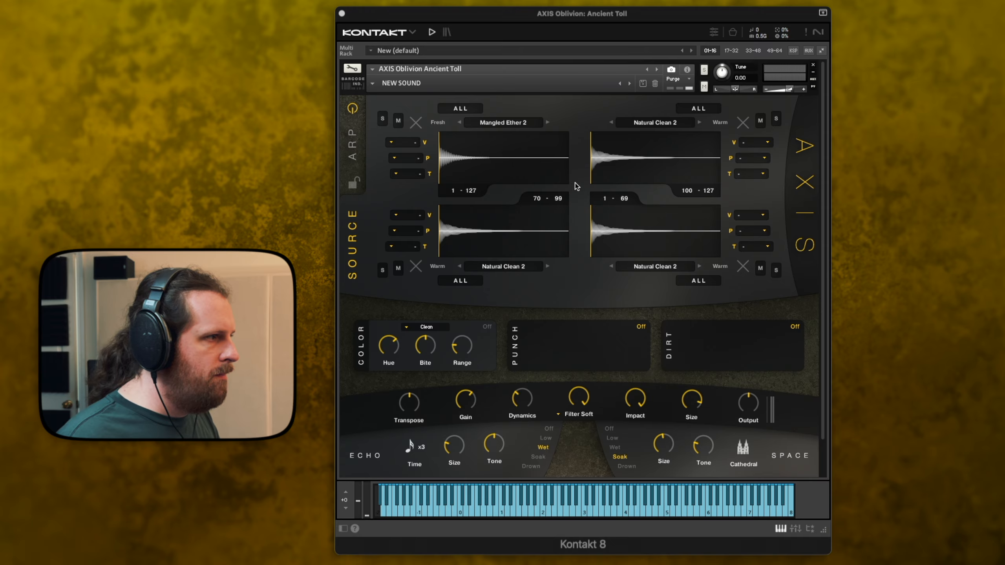
click(398, 121)
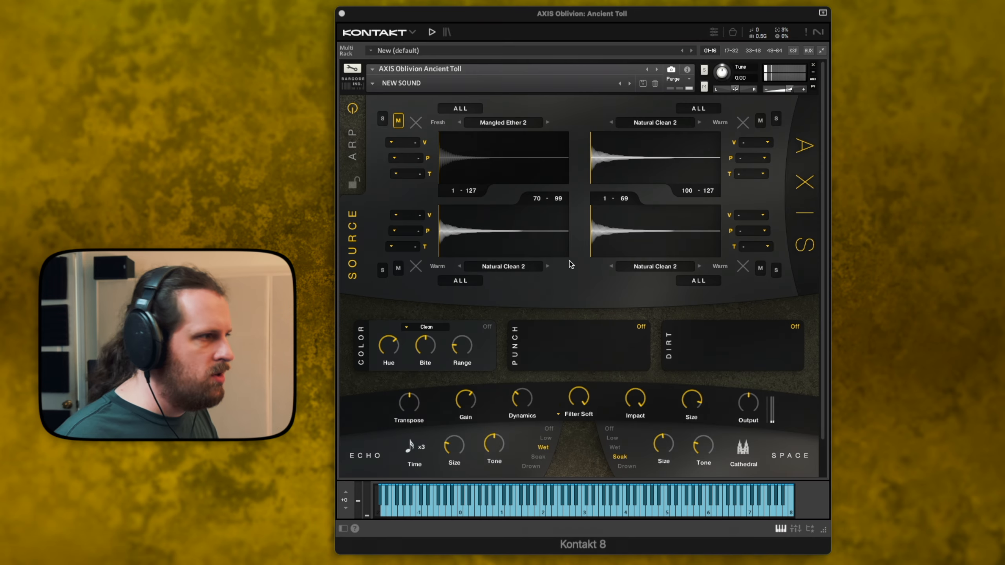
- Switch the lower layers to Natural Clean 3 and Natural Steel 1, leaving Mangled Ether 2 muted
click(549, 266)
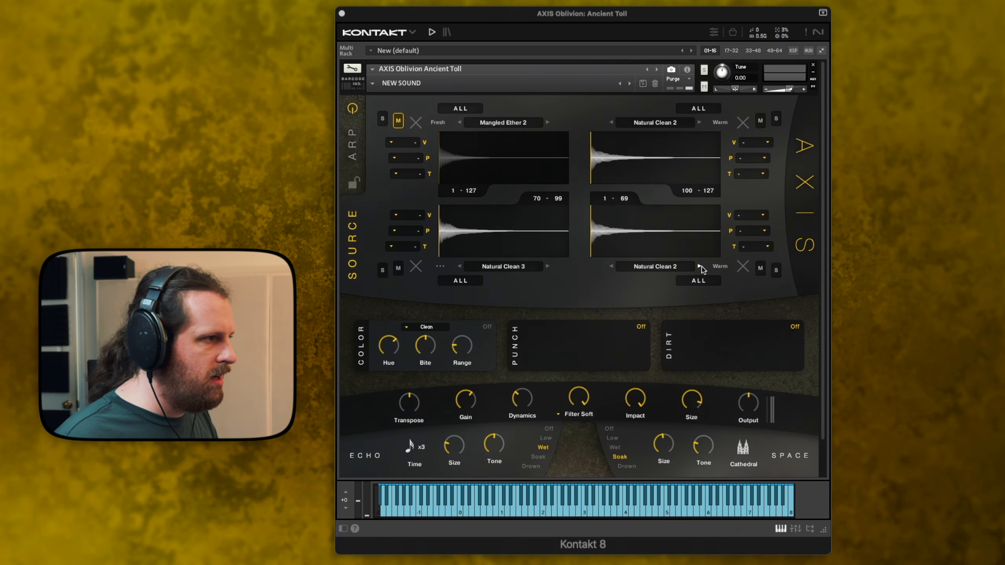
click(700, 267)
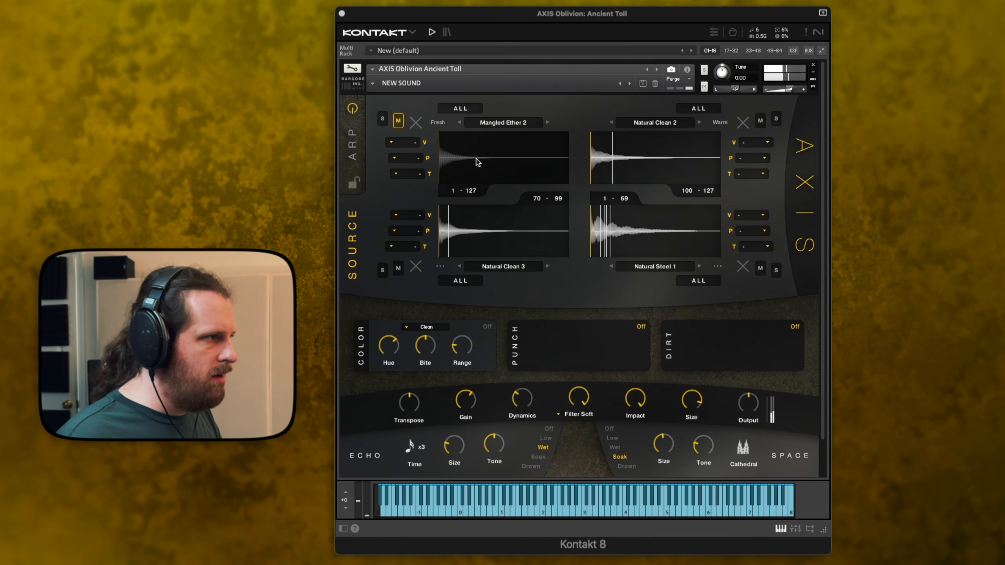
click(398, 121)
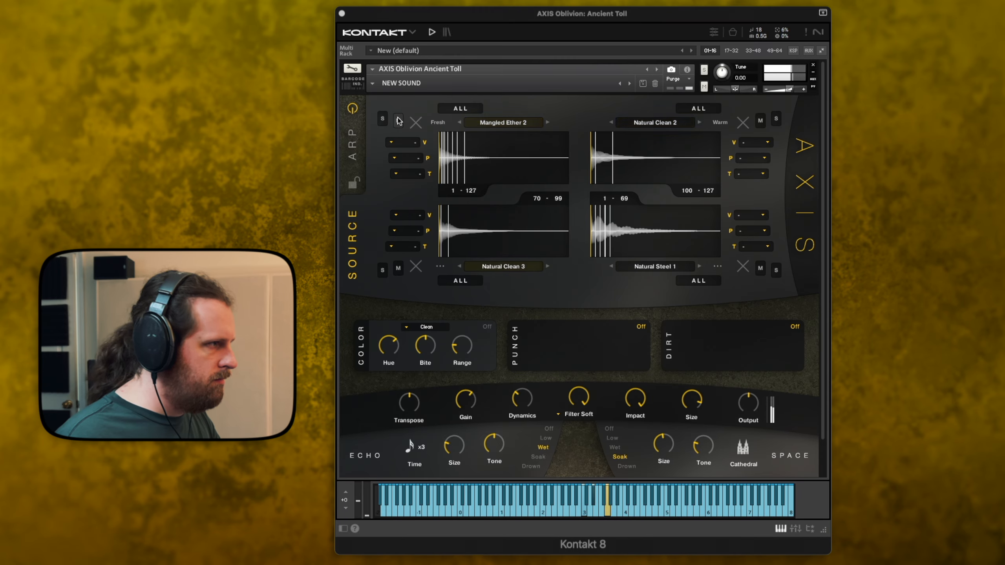
click(399, 121)
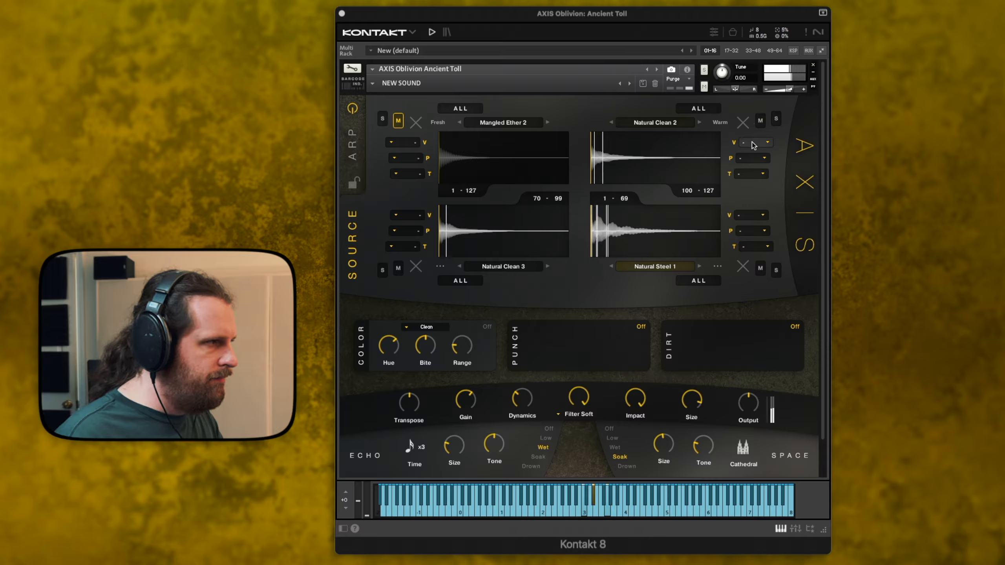
- Pan the Natural Steel 1 layer to R 75% and the Natural Clean 3 layer to L 75%
click(757, 232)
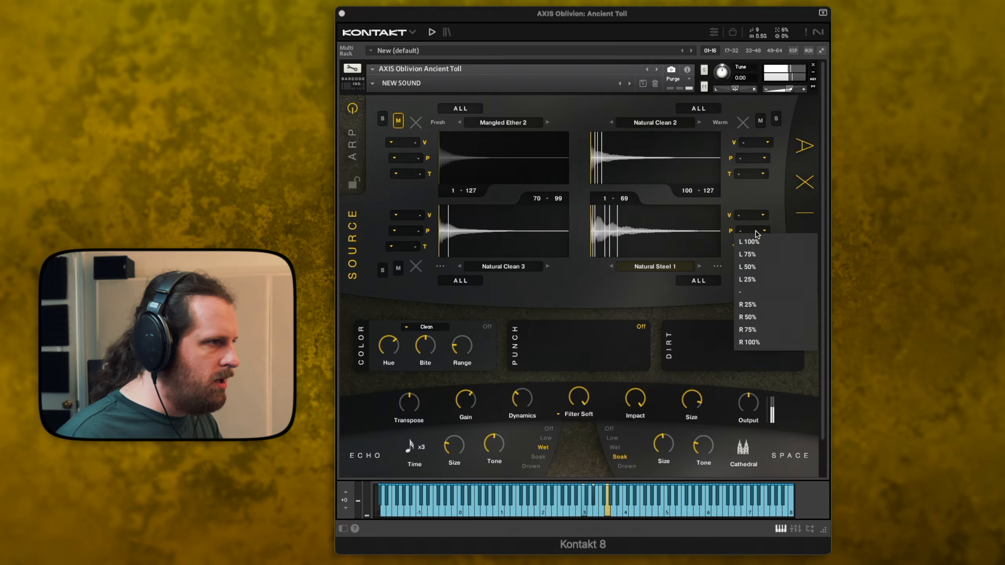
click(767, 330)
click(405, 231)
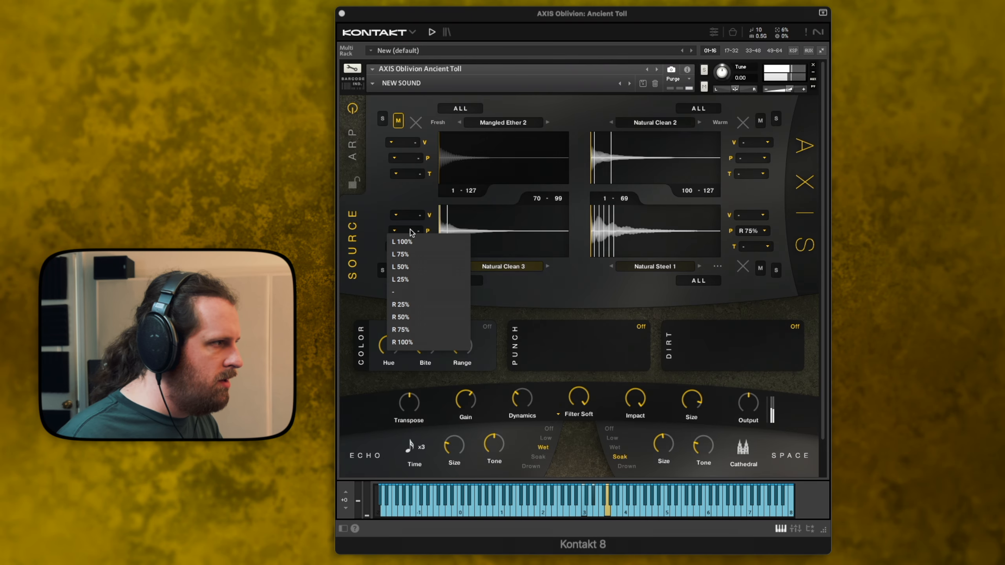
click(404, 252)
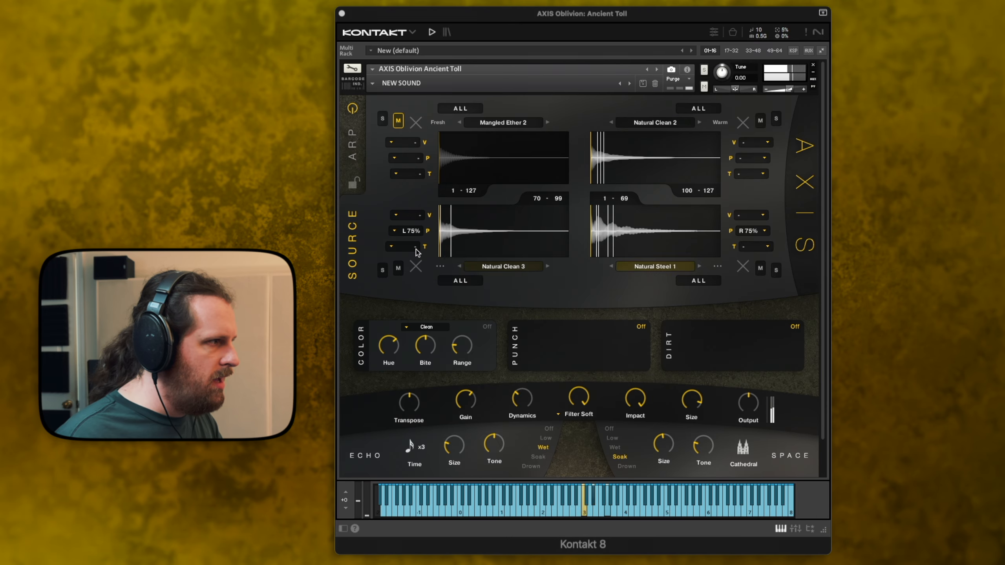
- Unmute Mangled Ether 2 so all four layers sound, after briefly comparing it muted
click(399, 121)
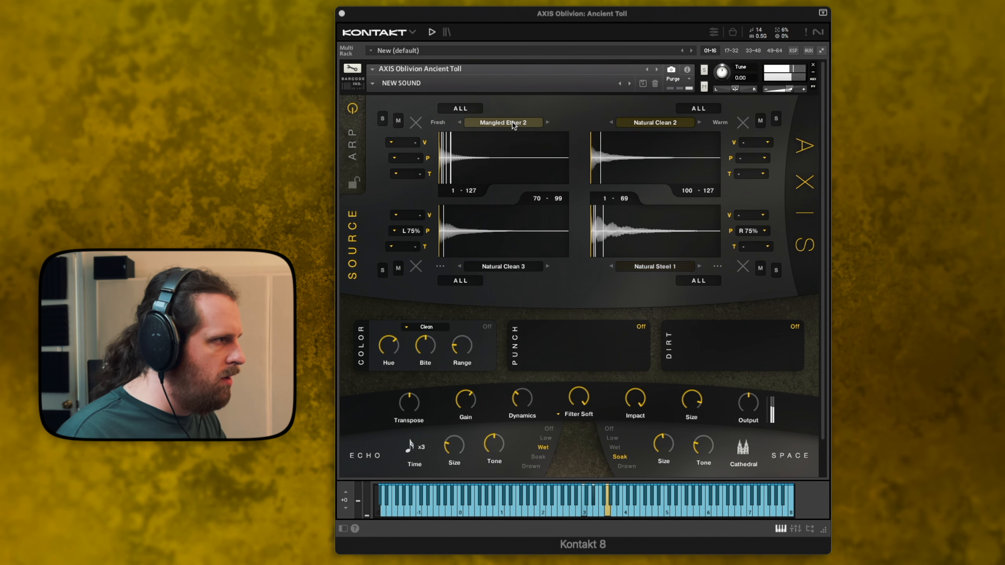
click(399, 121)
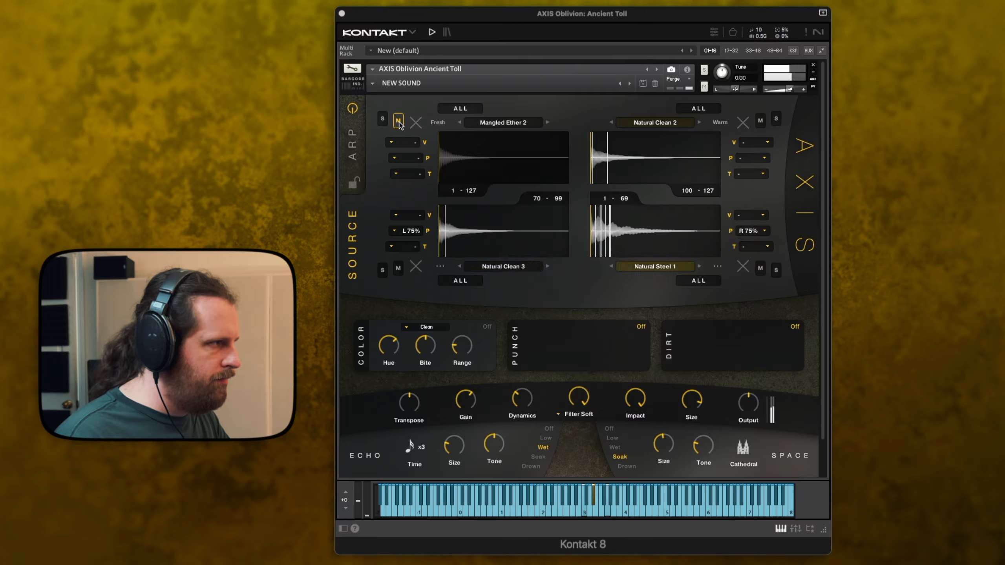
click(399, 121)
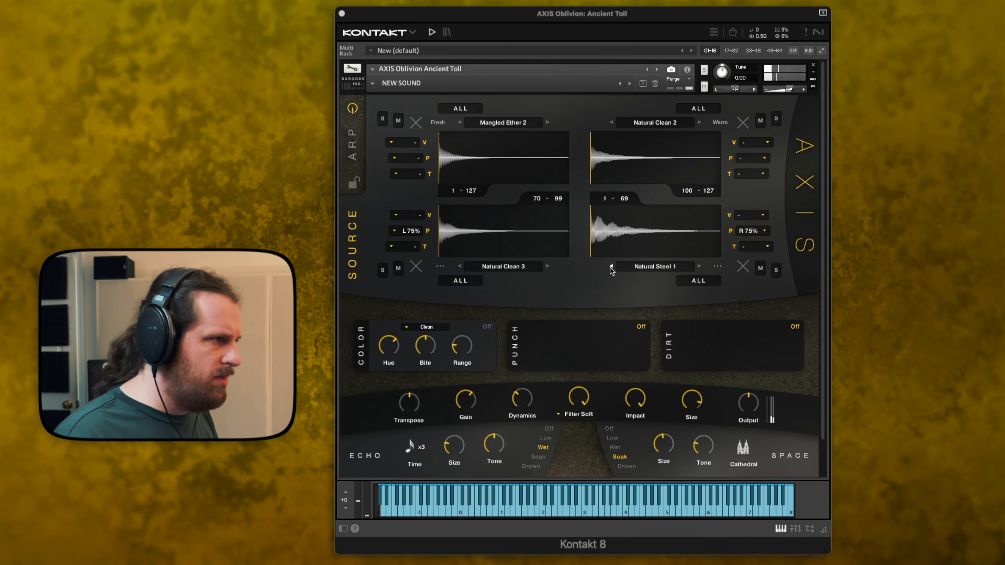
- Give the Natural Clean 3 and Natural Steel 1 layers a Warm sound character
click(440, 267)
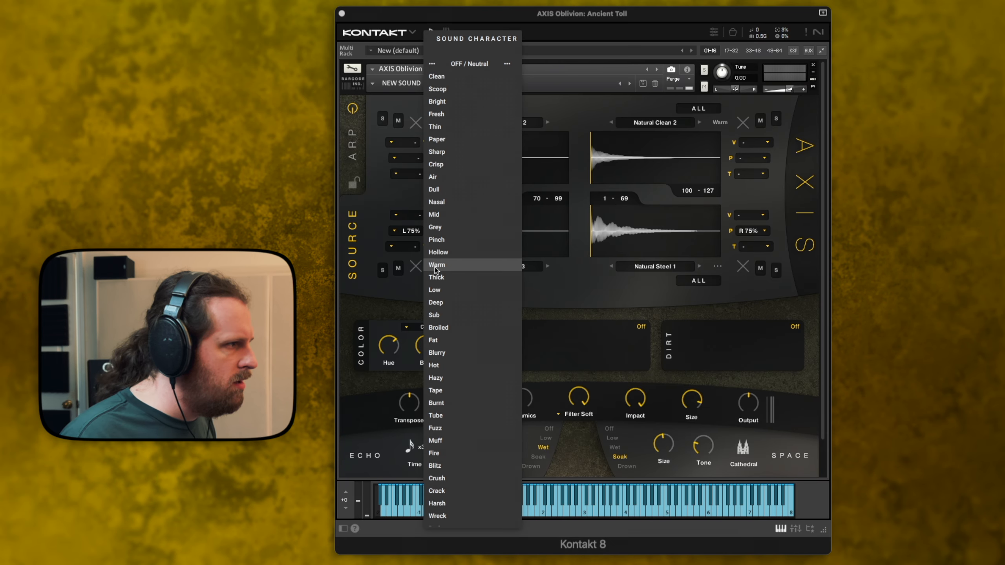
click(465, 264)
click(717, 267)
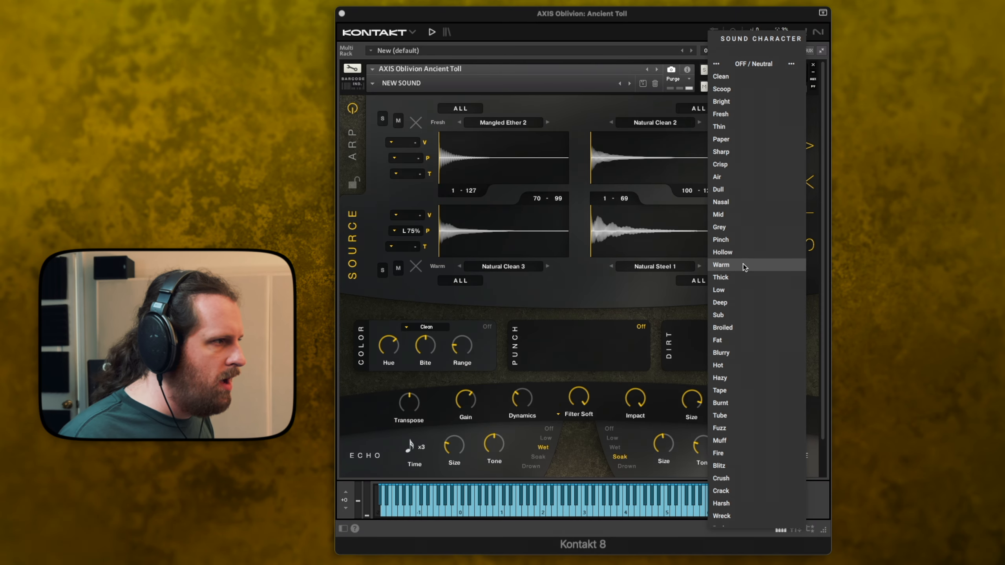
click(743, 267)
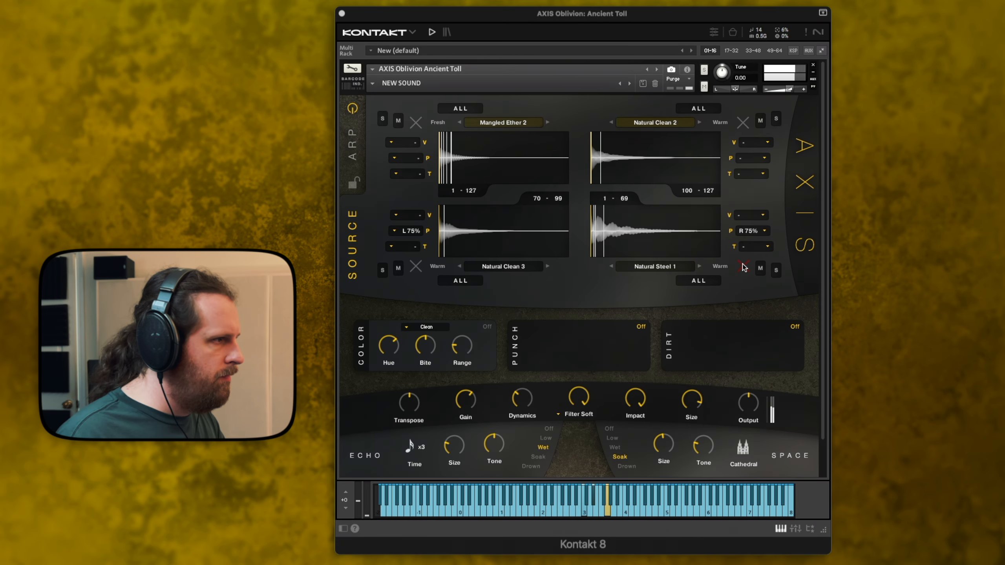
- Reset both layers' sound character to OFF / Neutral and open Natural Clean 3's sample list
click(720, 267)
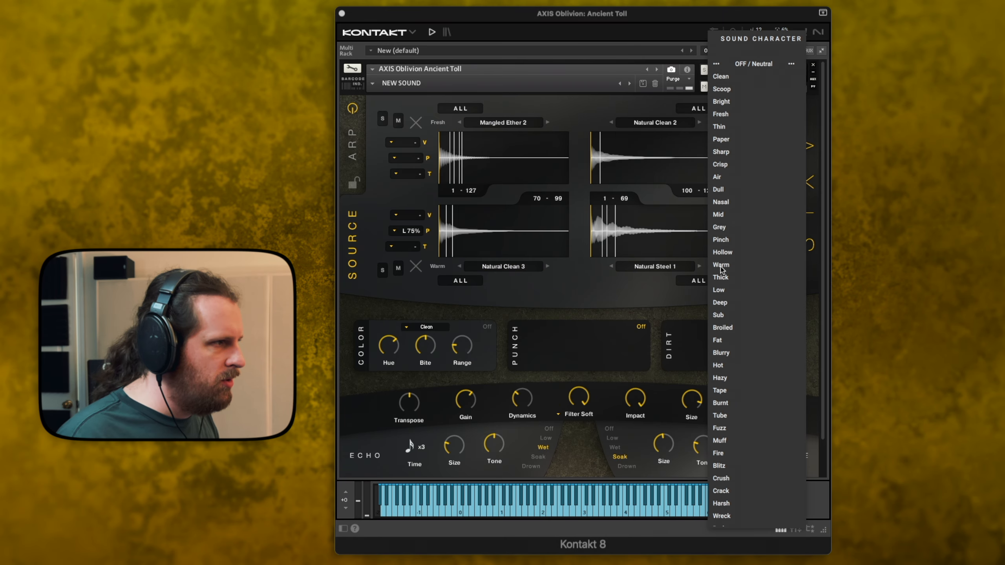
click(738, 64)
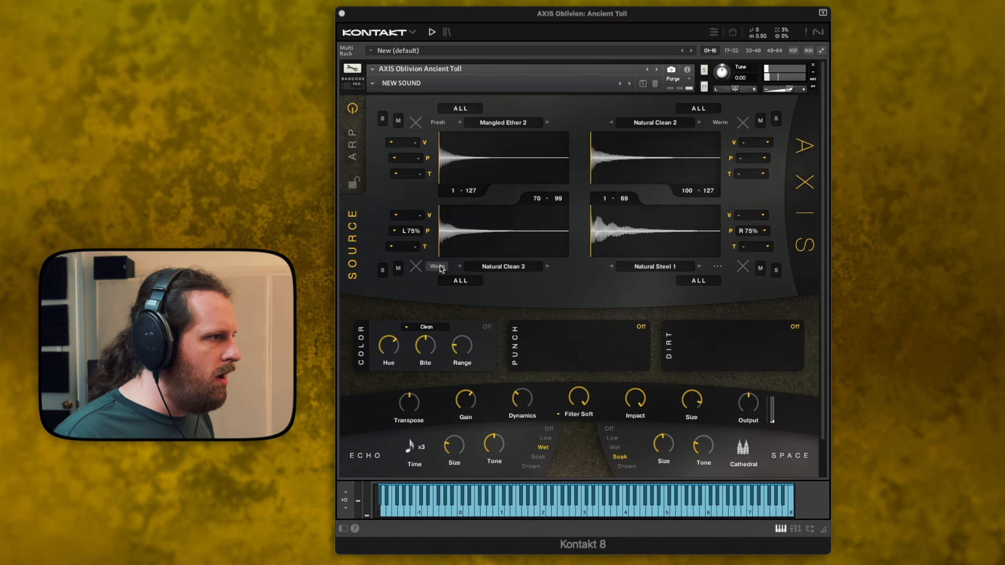
click(439, 123)
click(467, 64)
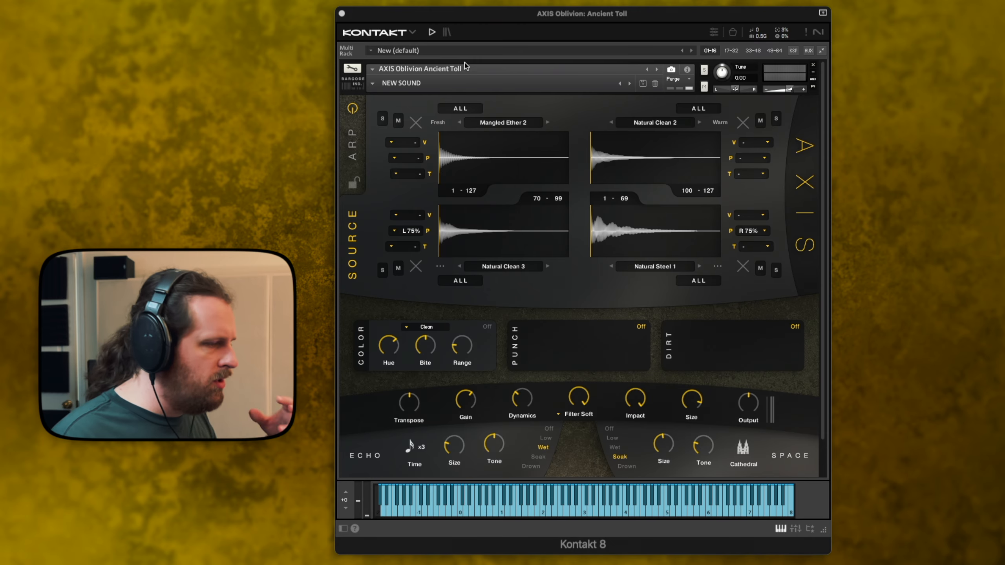
click(528, 268)
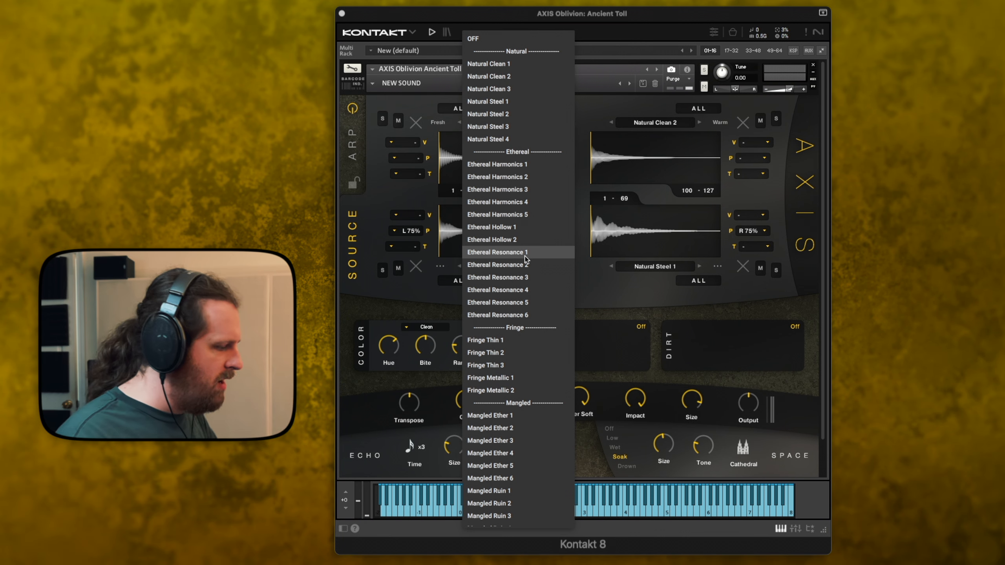
- Load Ethereal Resonance 1 into the lower-left layer and audition it by muting the other layers
click(525, 255)
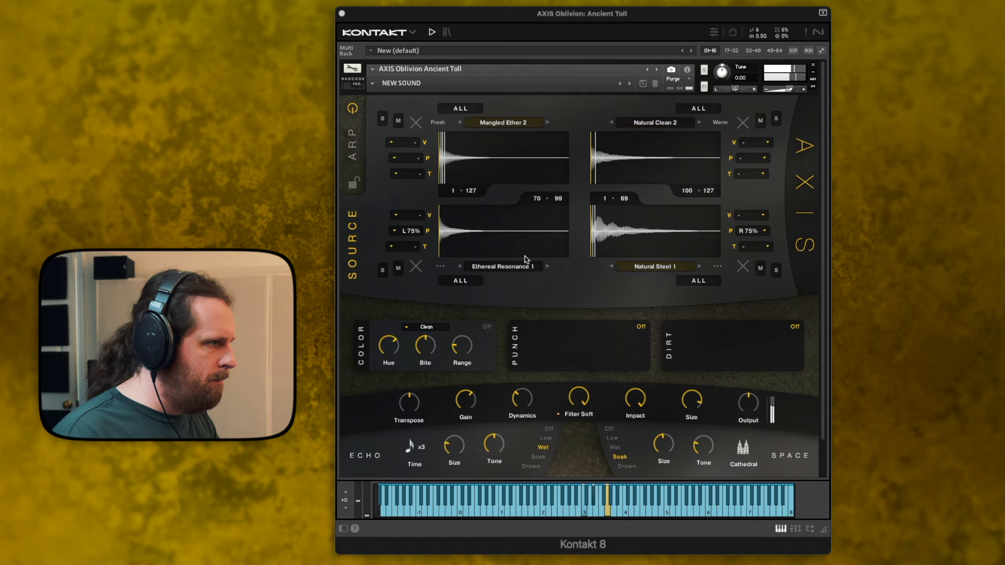
click(398, 121)
click(761, 120)
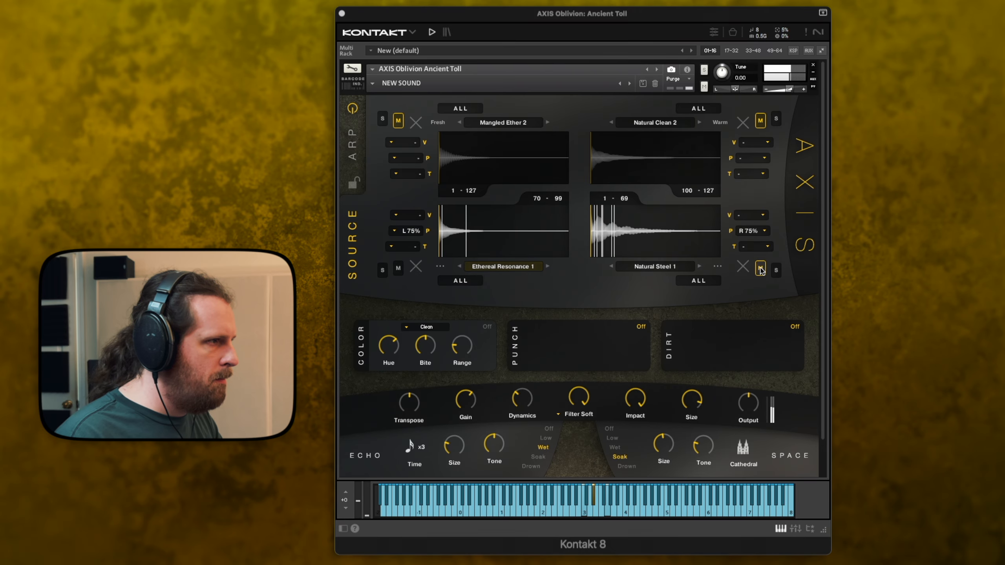
click(760, 268)
click(761, 121)
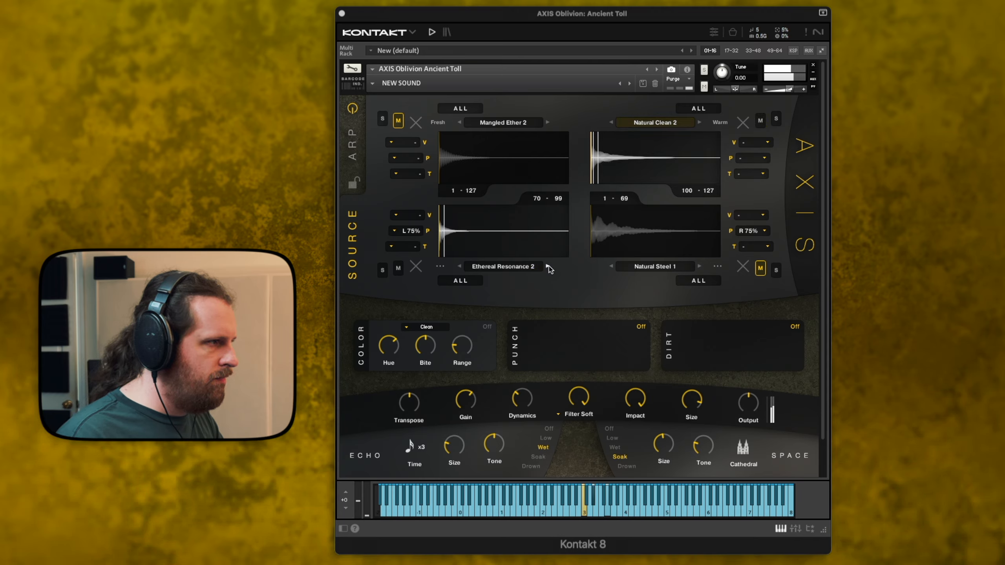
click(398, 116)
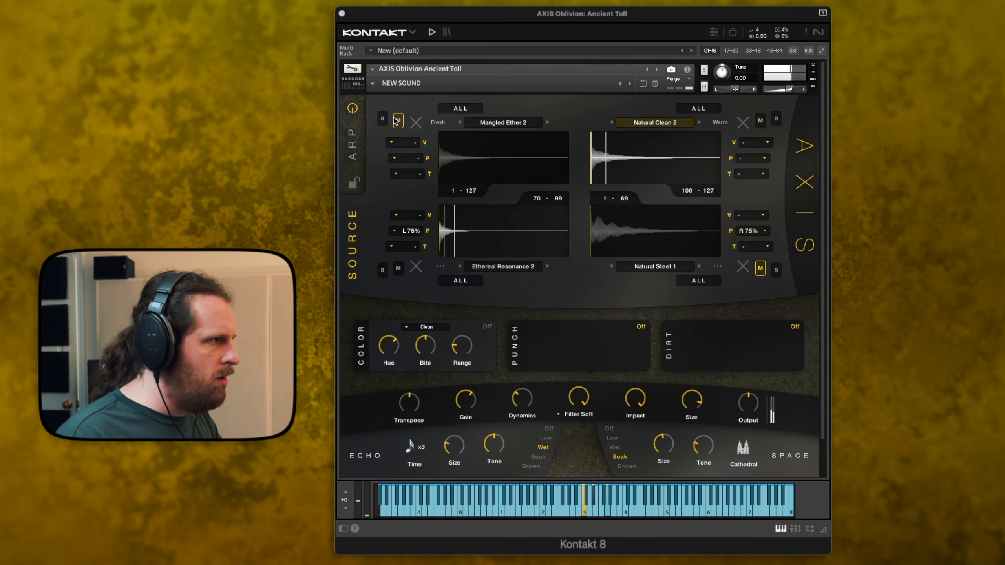
click(760, 269)
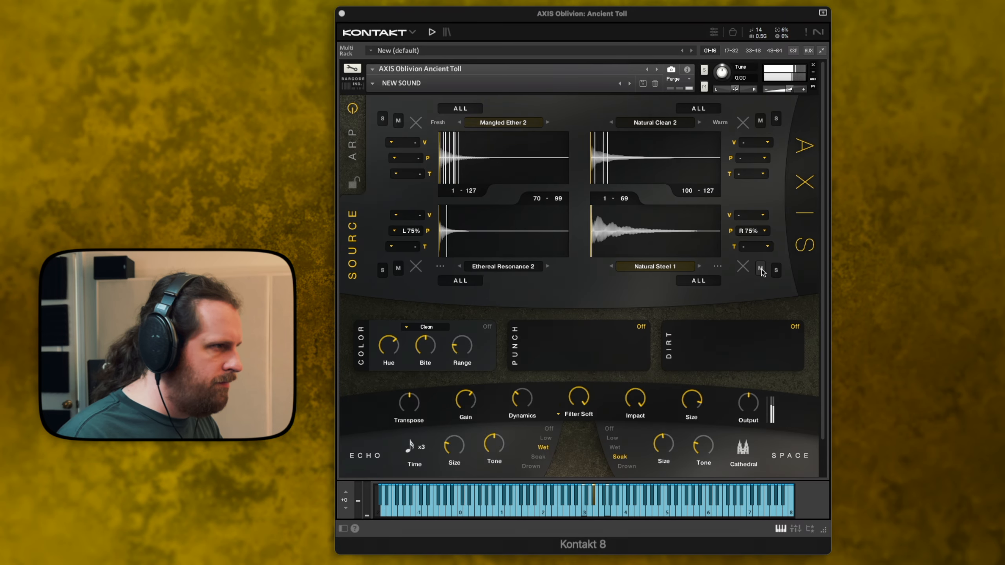
- Load Ethereal Resonance 3 into the lower-right layer and boost its volume to +9 dB
click(681, 267)
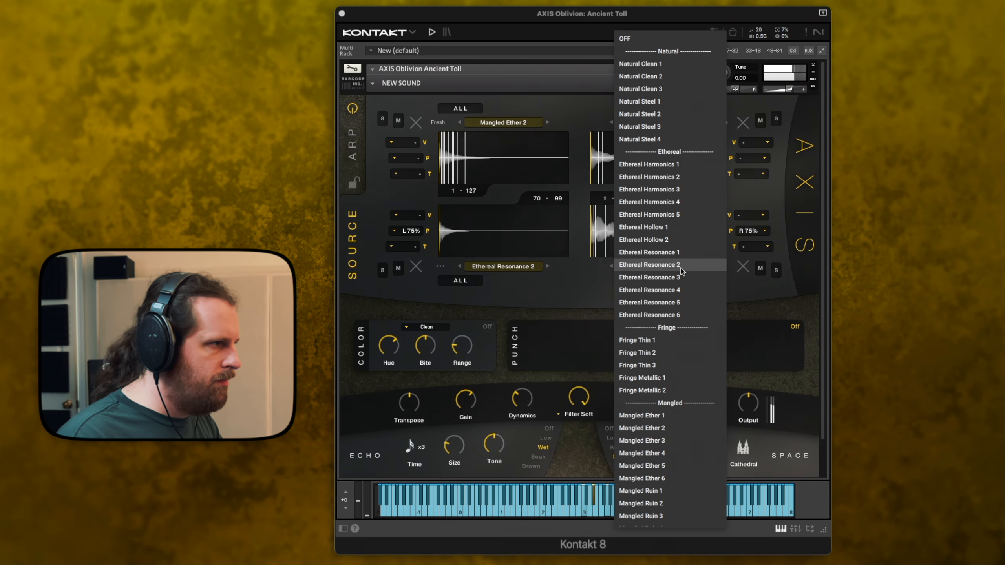
click(682, 278)
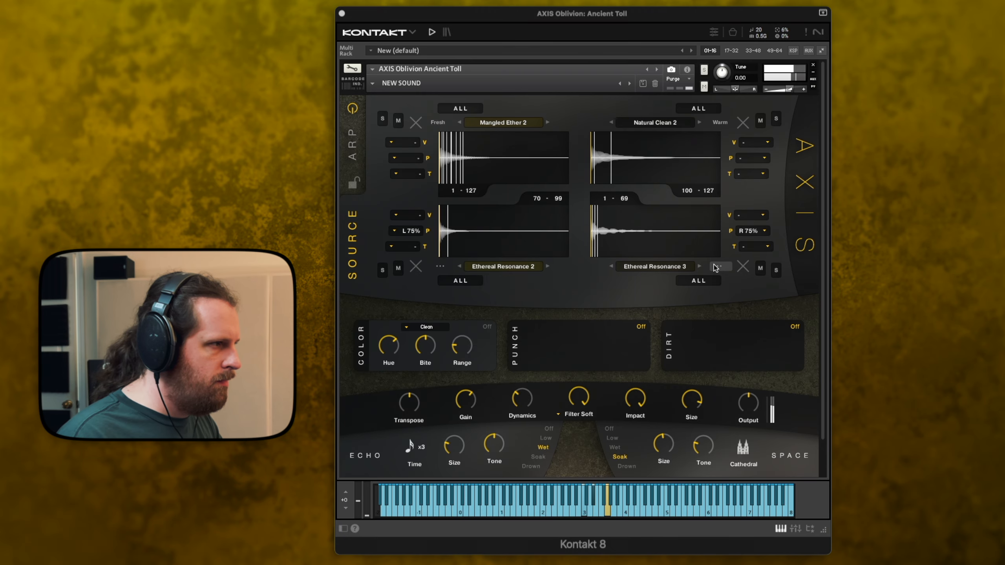
click(754, 215)
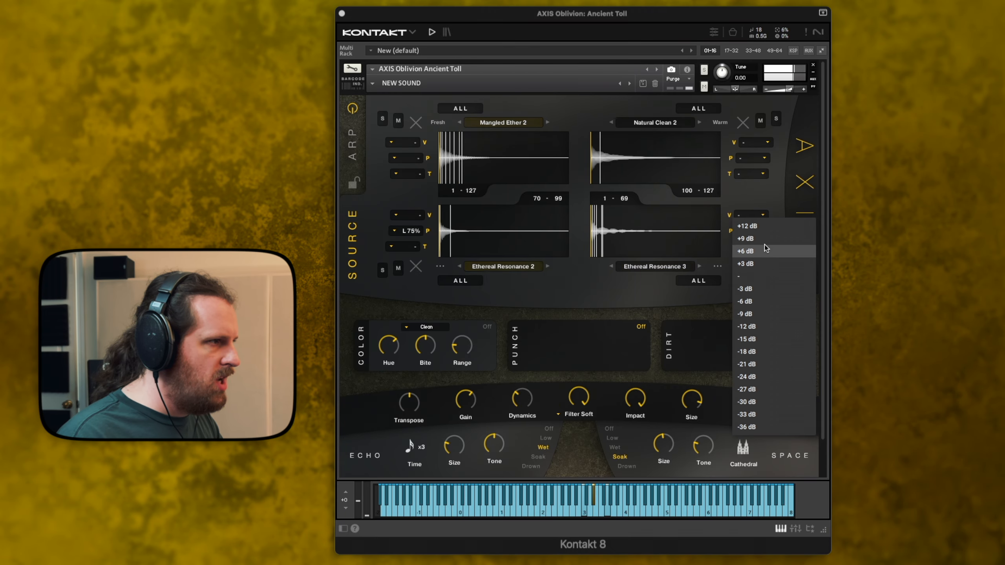
click(745, 238)
- Step the lower-right sample to Ethereal Resonance 5 and reset its volume to neutral
click(700, 267)
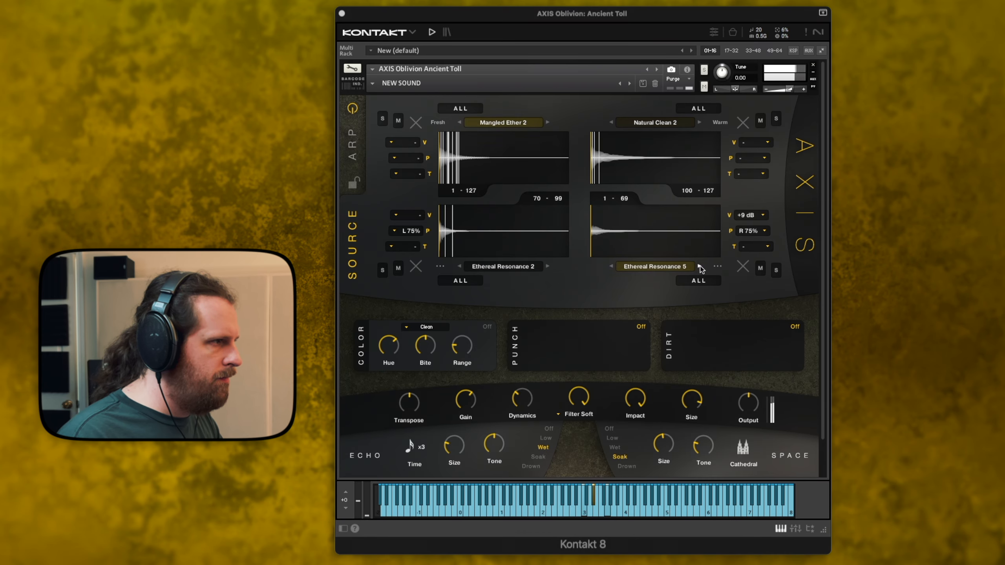
click(699, 267)
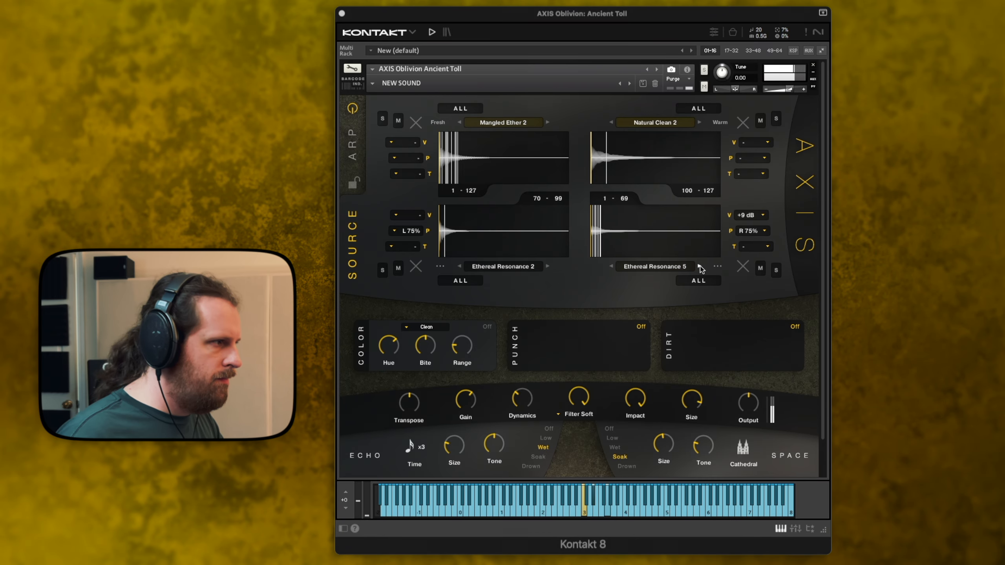
click(758, 216)
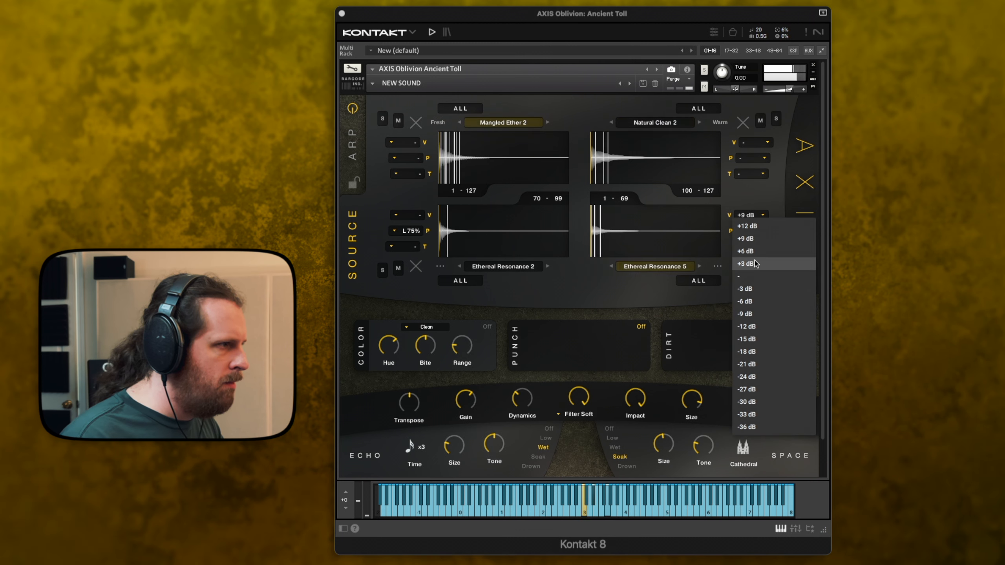
click(758, 274)
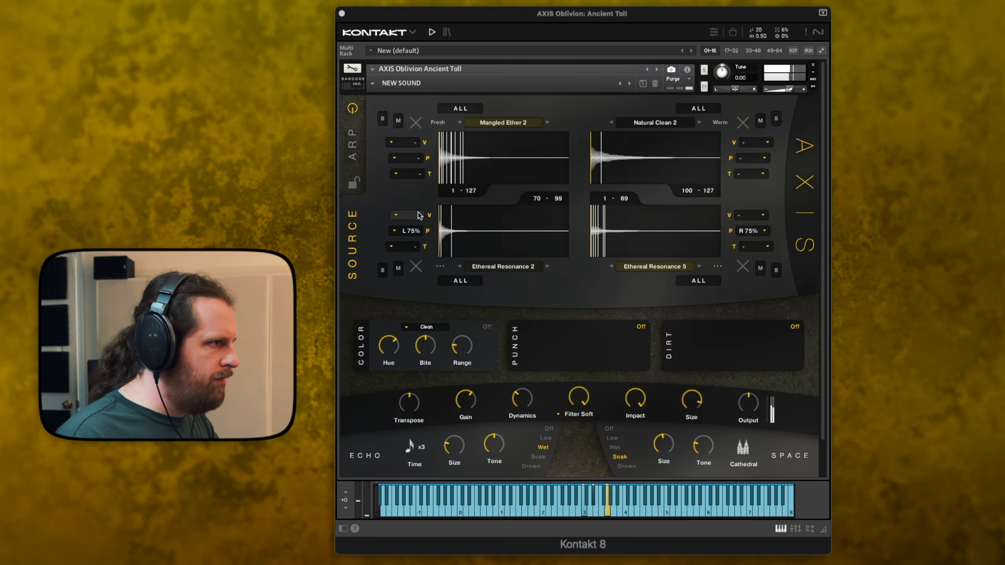
- Set Natural Clean 2 to -6 dB while Mangled Ether 2 is briefly muted
click(398, 121)
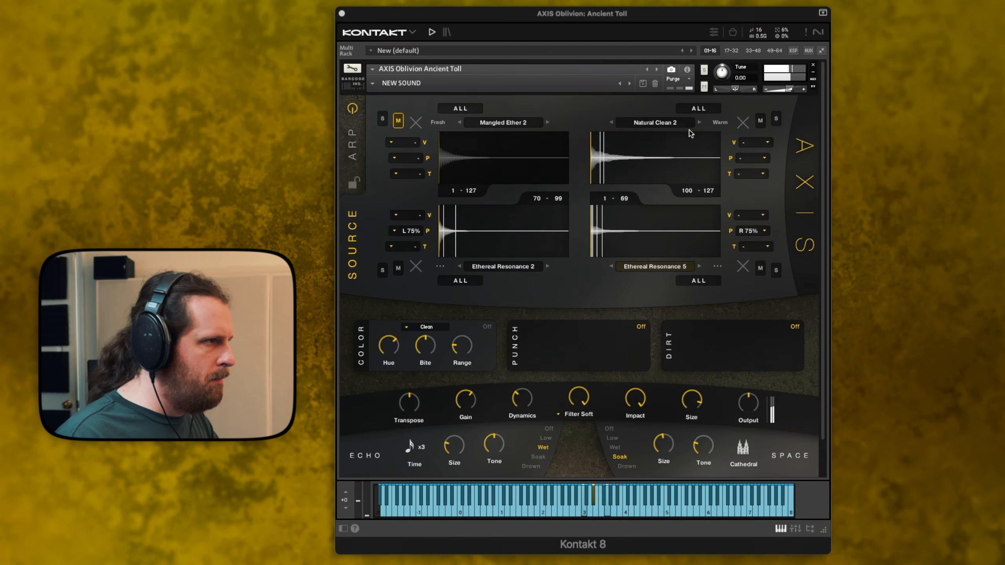
click(750, 144)
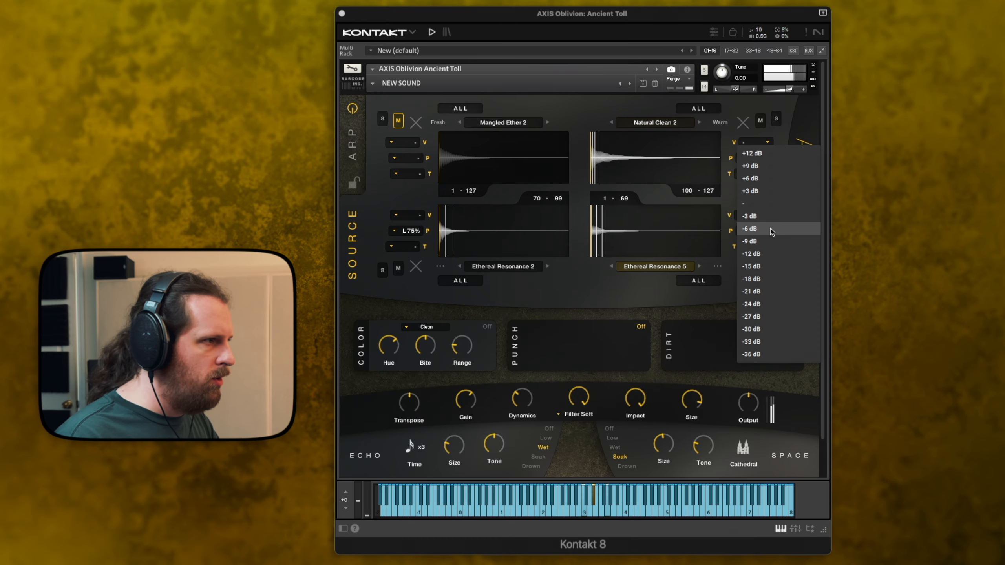
click(770, 229)
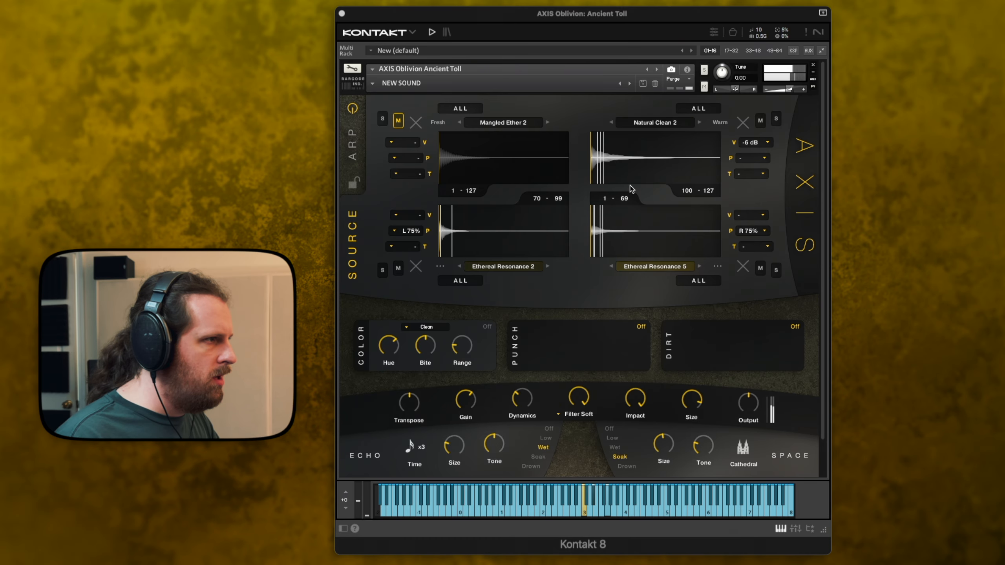
click(398, 121)
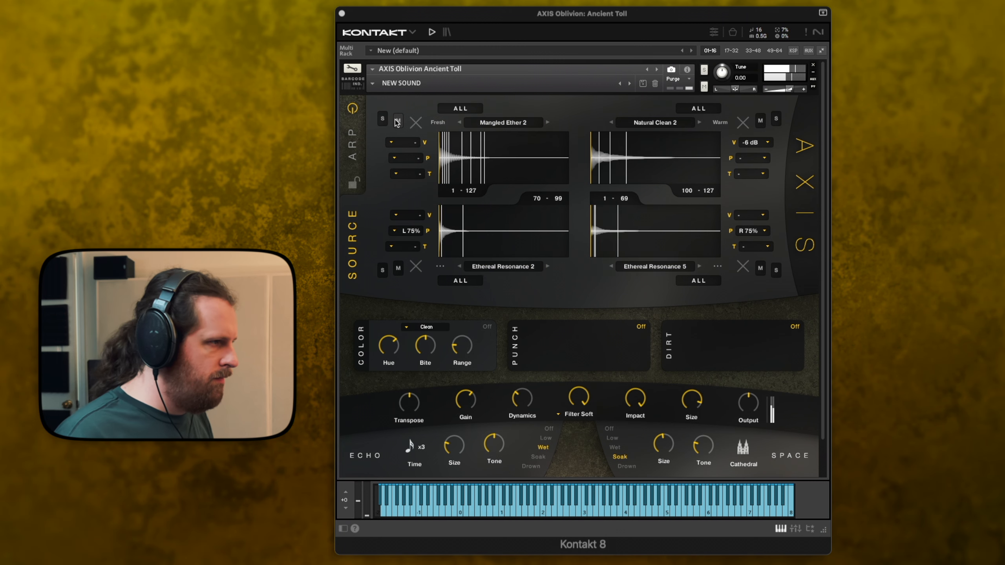
- Compare the sound with Dirt on and off, leaving it on with Tone at 50%
click(795, 327)
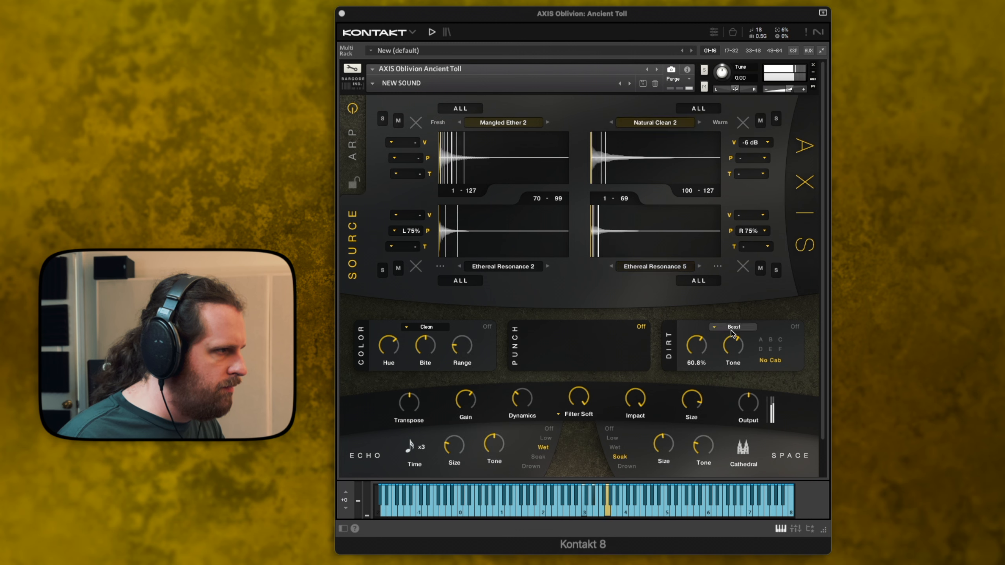
click(793, 327)
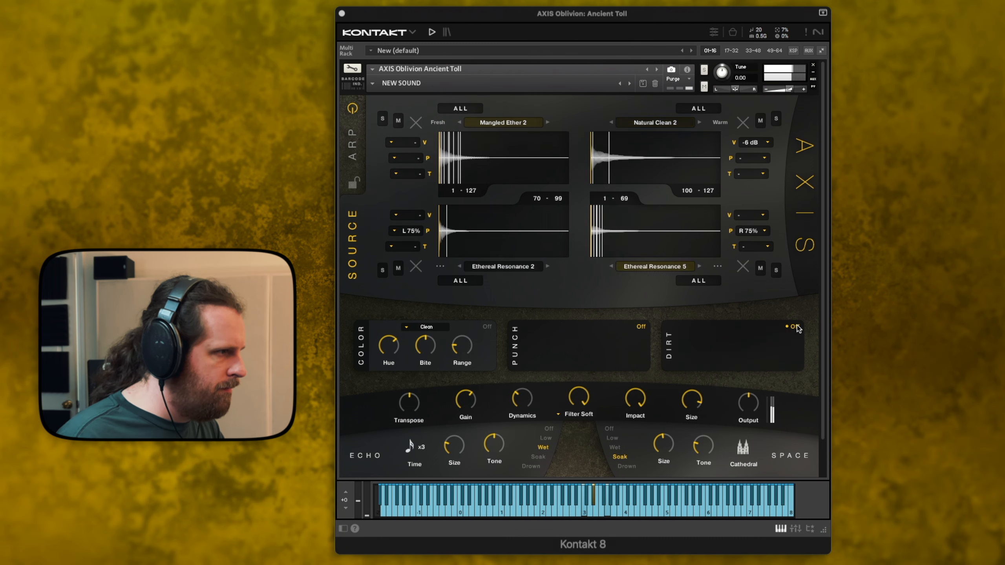
click(794, 327)
drag(739, 345, 742, 363)
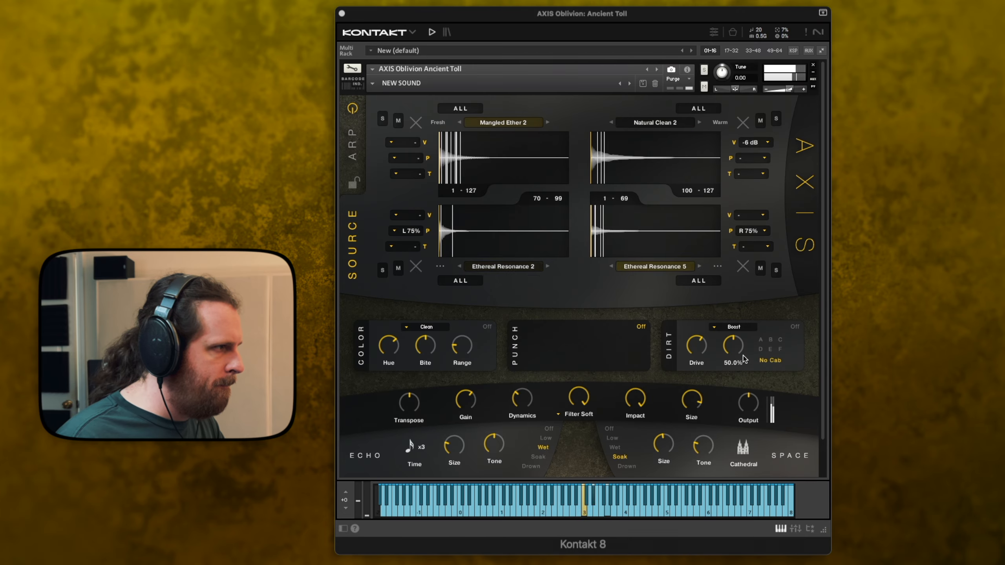
- Set Ethereal Resonance 2's volume to -3 dB and switch Dirt off
click(421, 216)
click(426, 266)
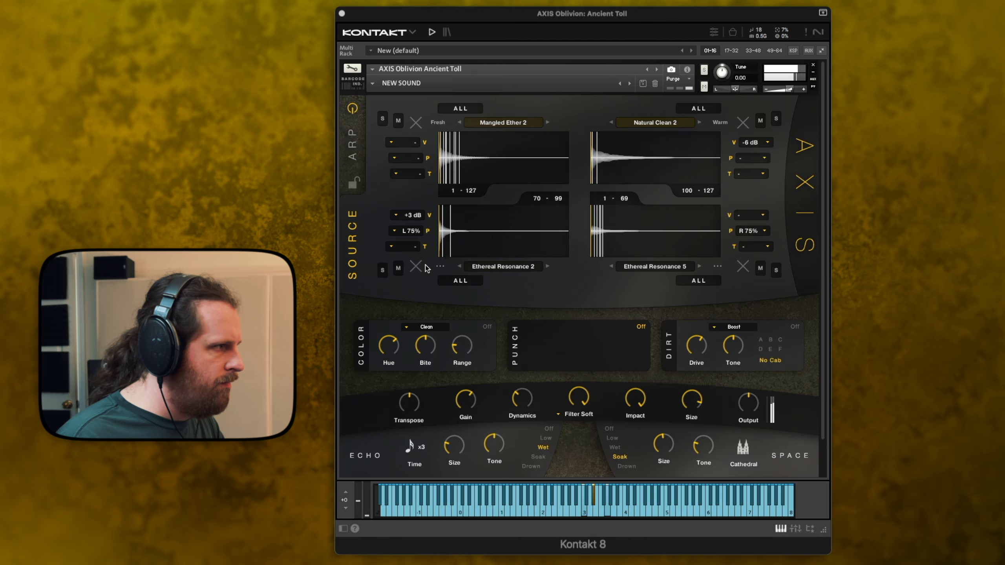
click(407, 215)
click(418, 294)
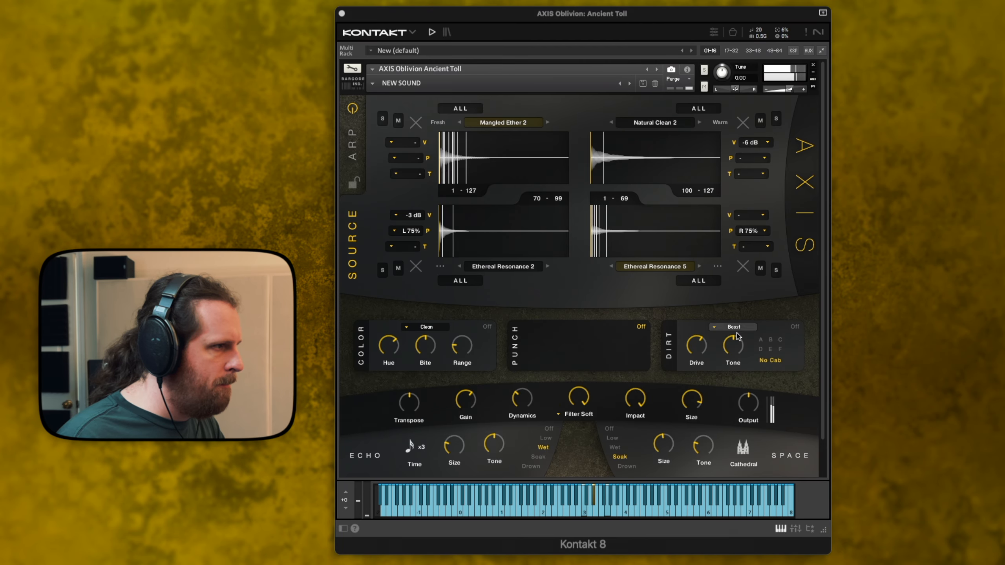
click(799, 325)
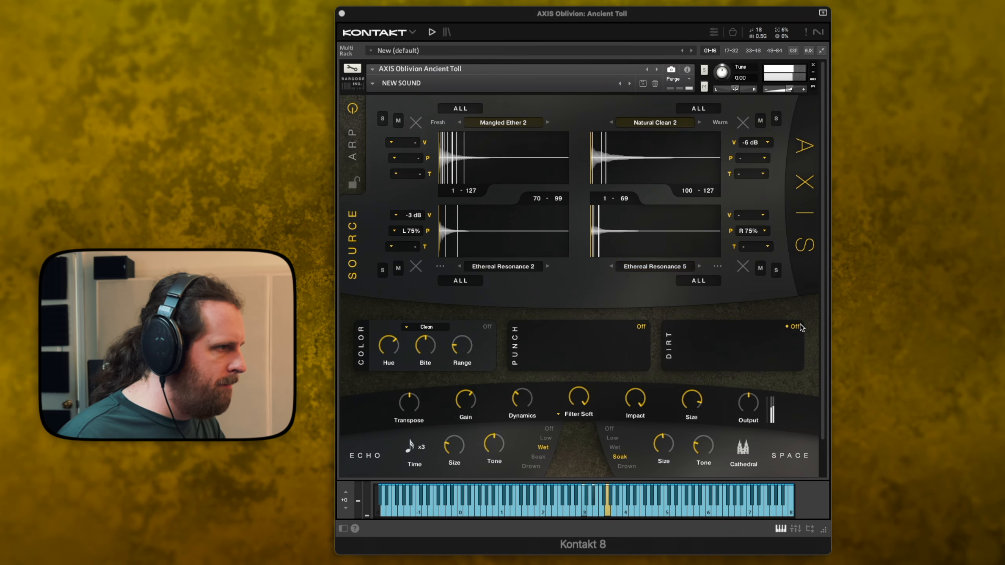
- Enable Dirt, transpose Ethereal Resonance 5 by +7 and Ethereal Resonance 2 by +5, and show the ARP page
click(800, 326)
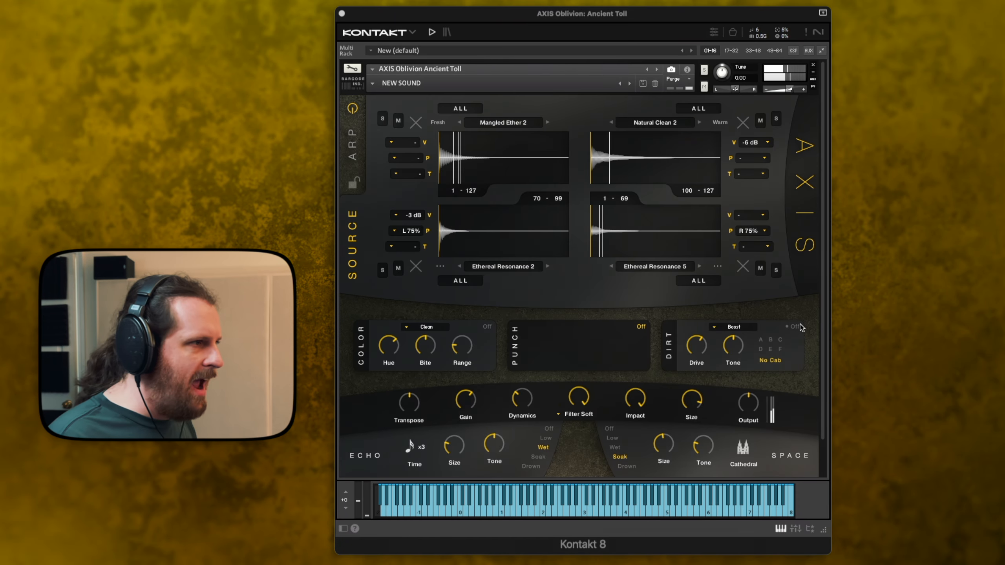
click(755, 247)
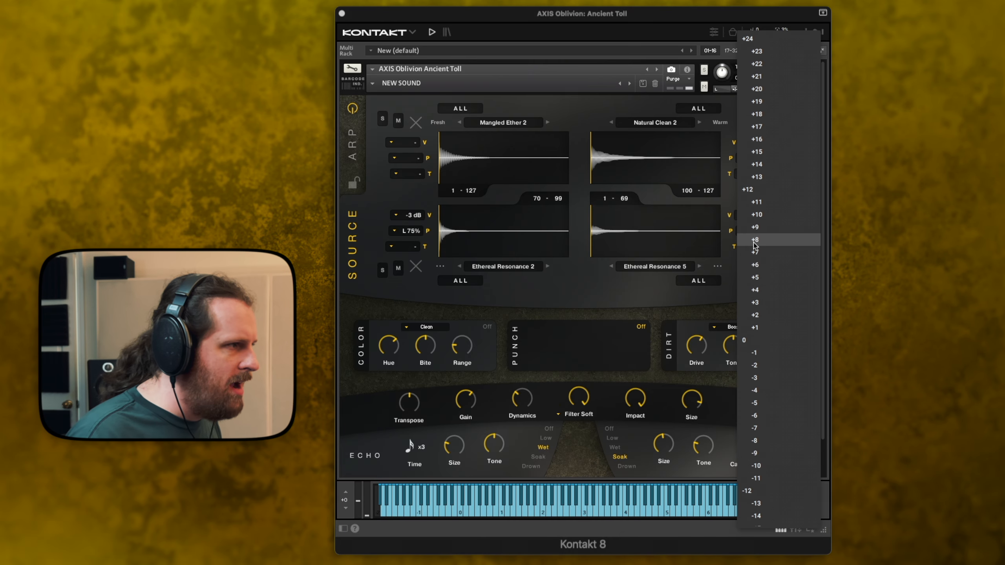
click(771, 255)
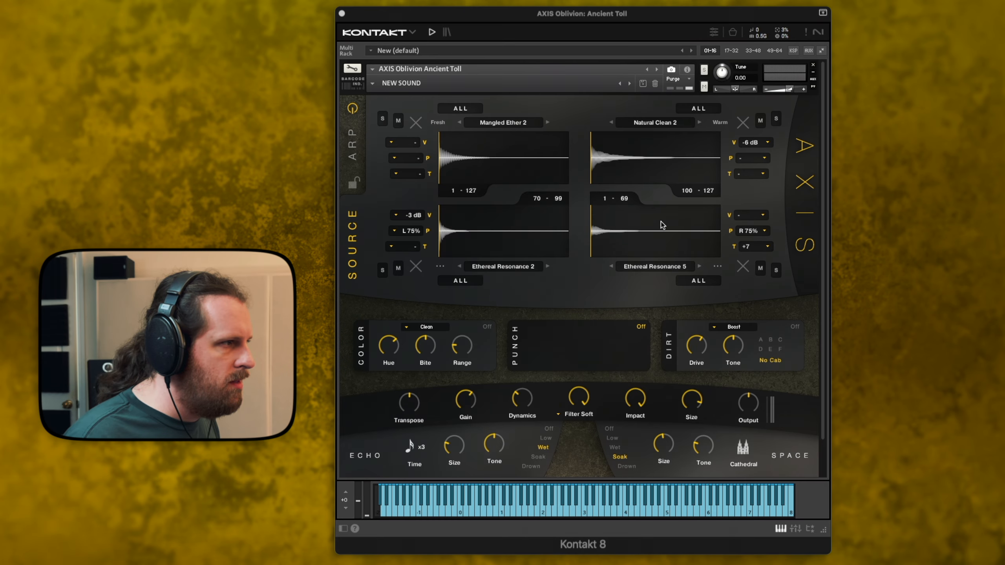
click(410, 246)
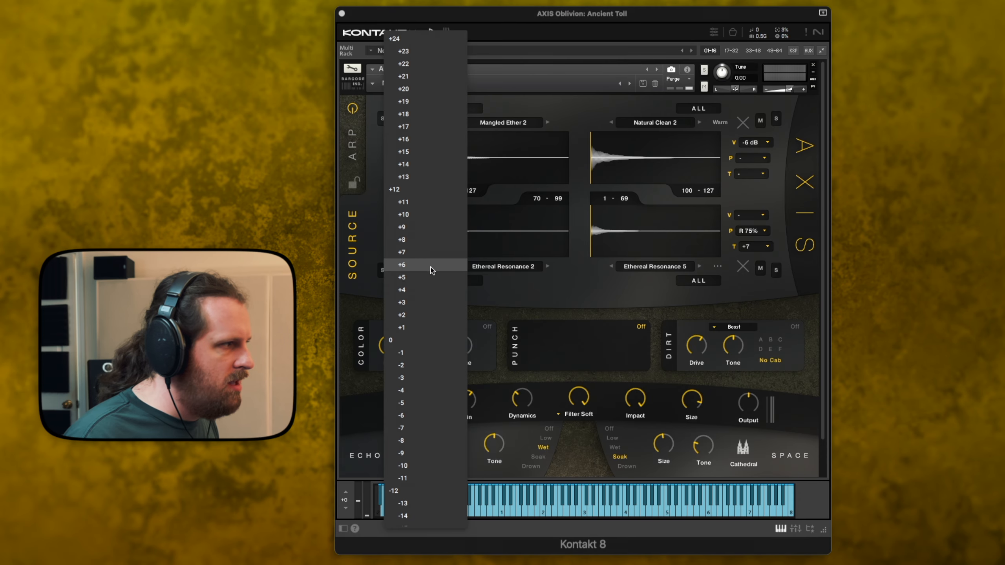
click(429, 278)
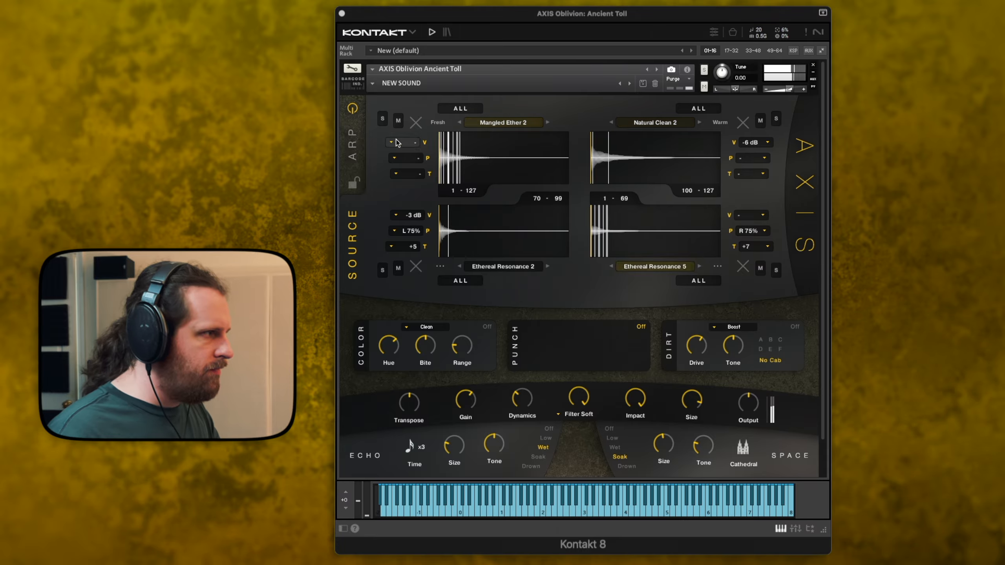
click(362, 146)
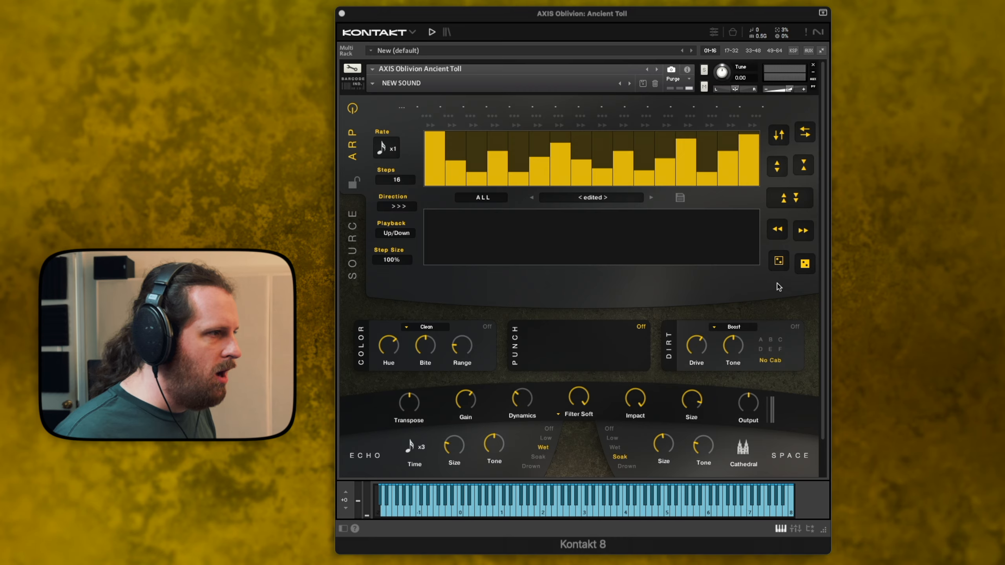
- Randomize the 16-step arp pattern several times
click(778, 259)
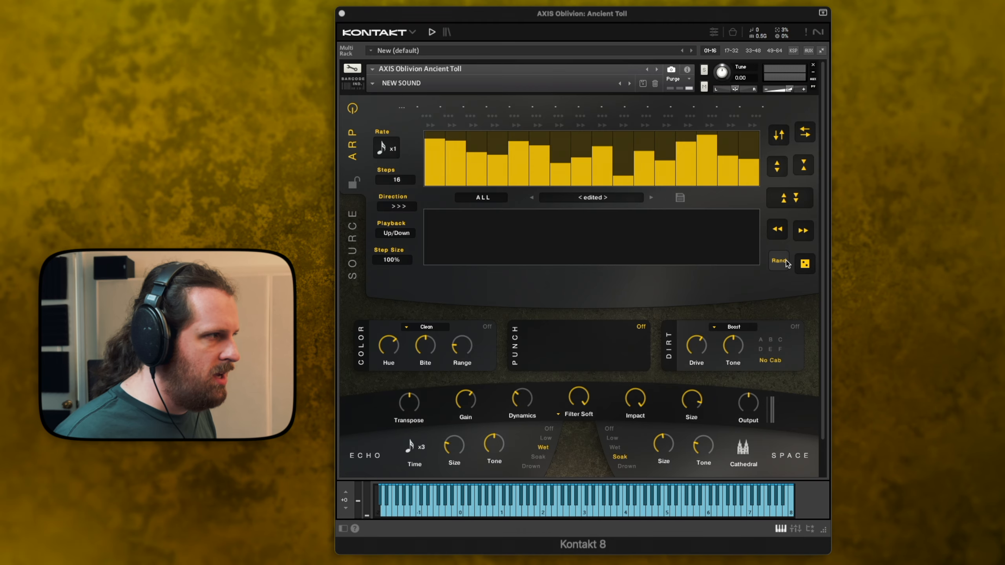
click(780, 262)
click(780, 261)
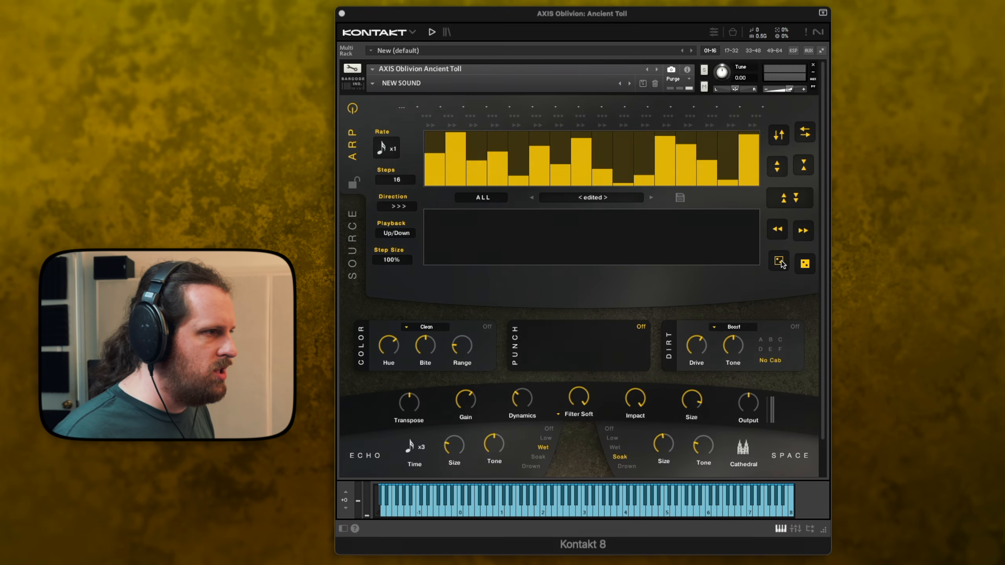
click(780, 261)
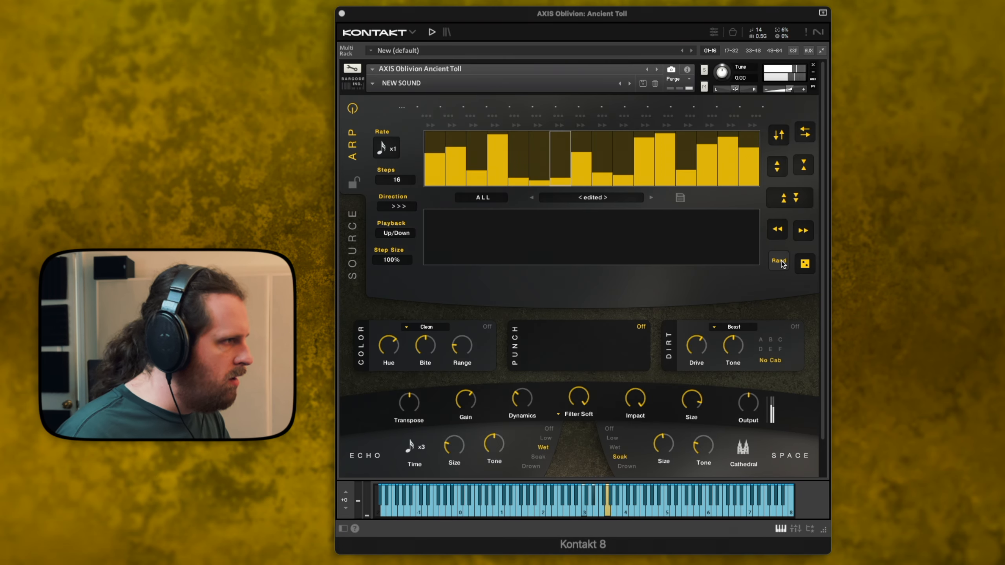
click(781, 263)
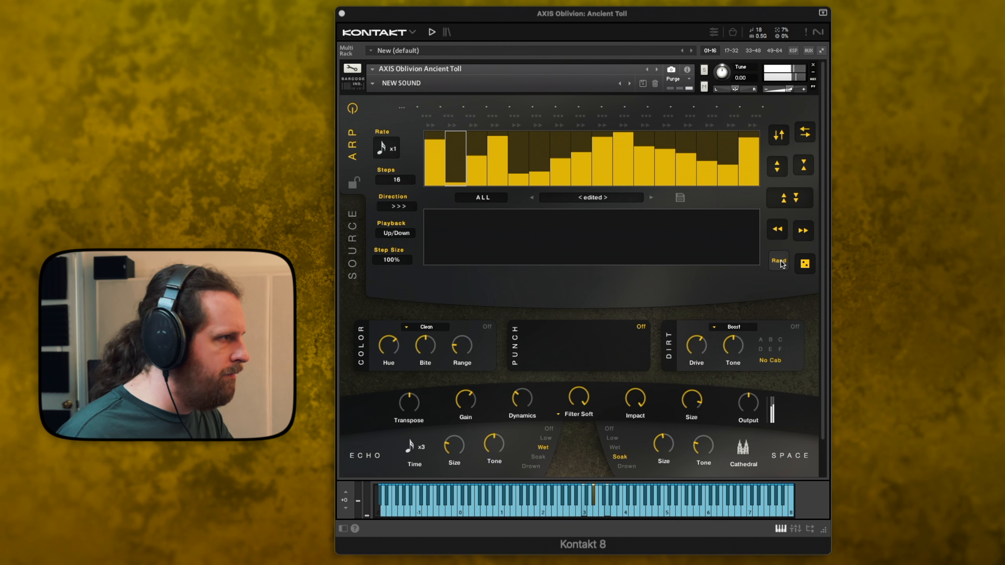
click(782, 264)
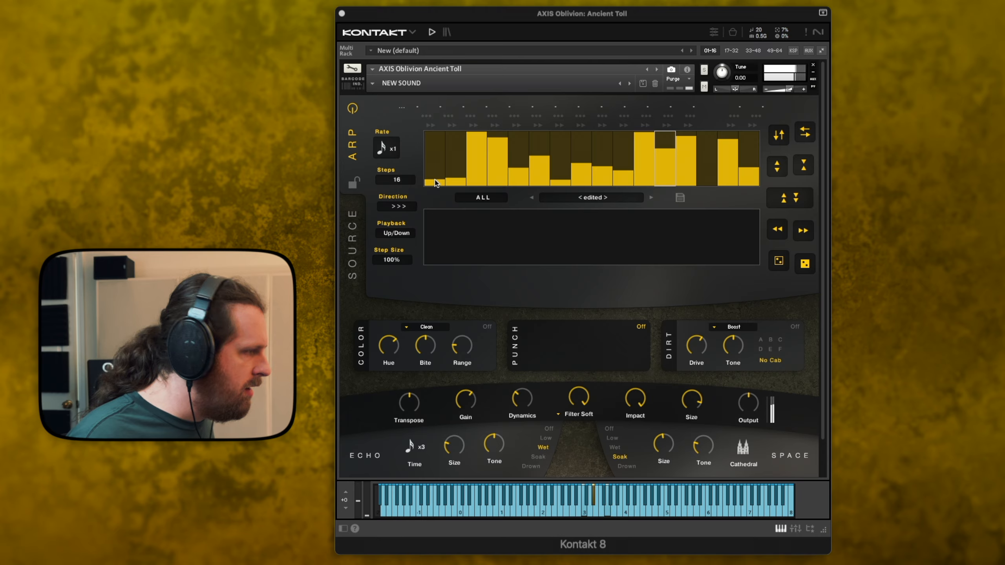
- Redraw the arp step levels, setting step 6 to 96 and step 14 short and low
mouse_move(433, 182)
mouse_down()
mouse_move(677, 136)
mouse_move(611, 141)
mouse_up()
drag(501, 138, 500, 139)
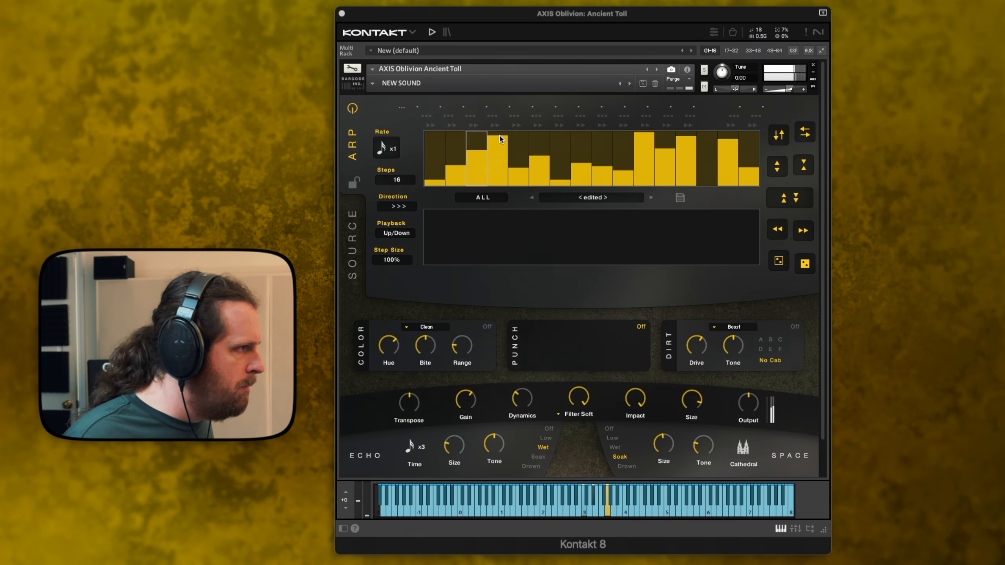
click(538, 145)
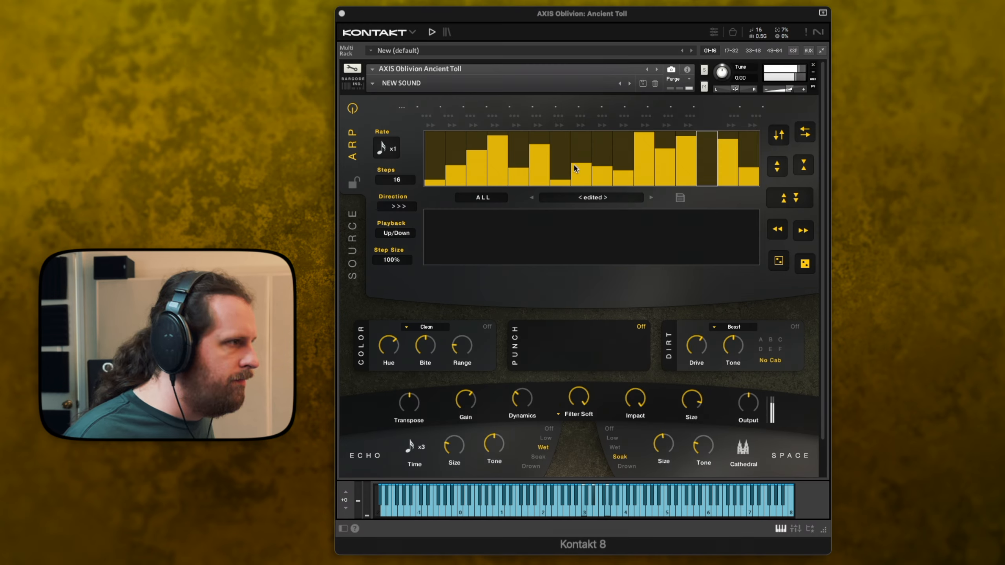
drag(581, 151, 624, 174)
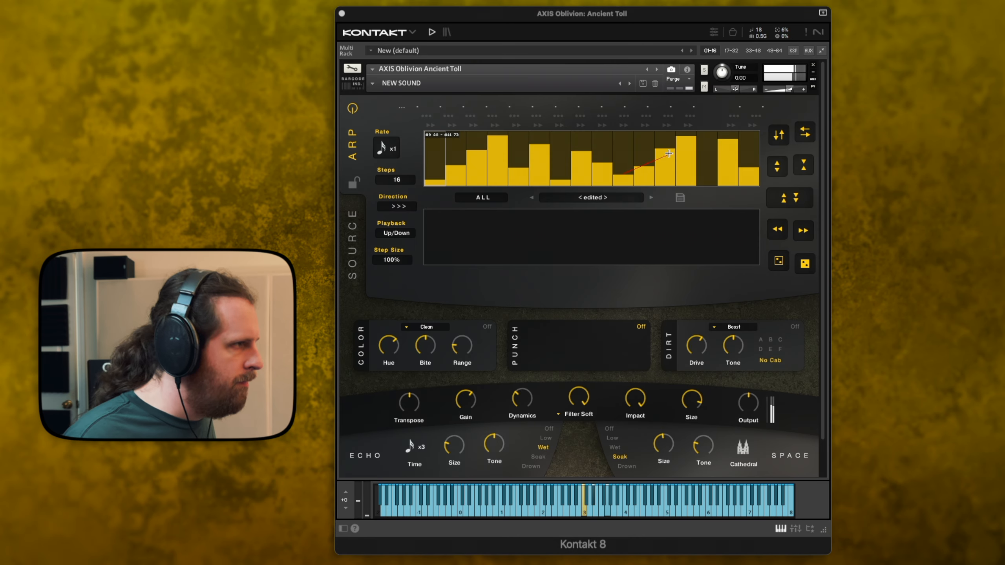
drag(684, 134, 686, 134)
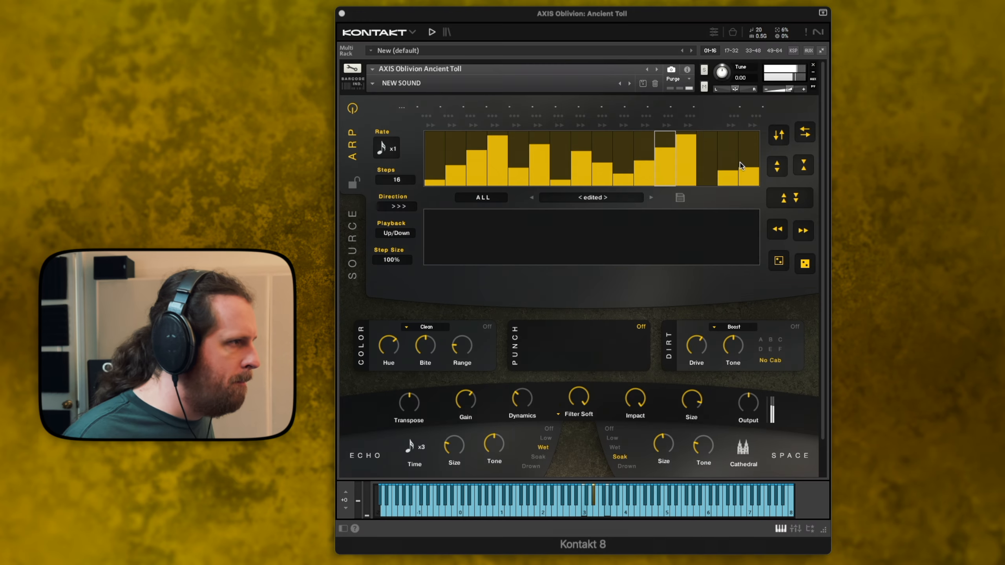
drag(742, 166, 745, 154)
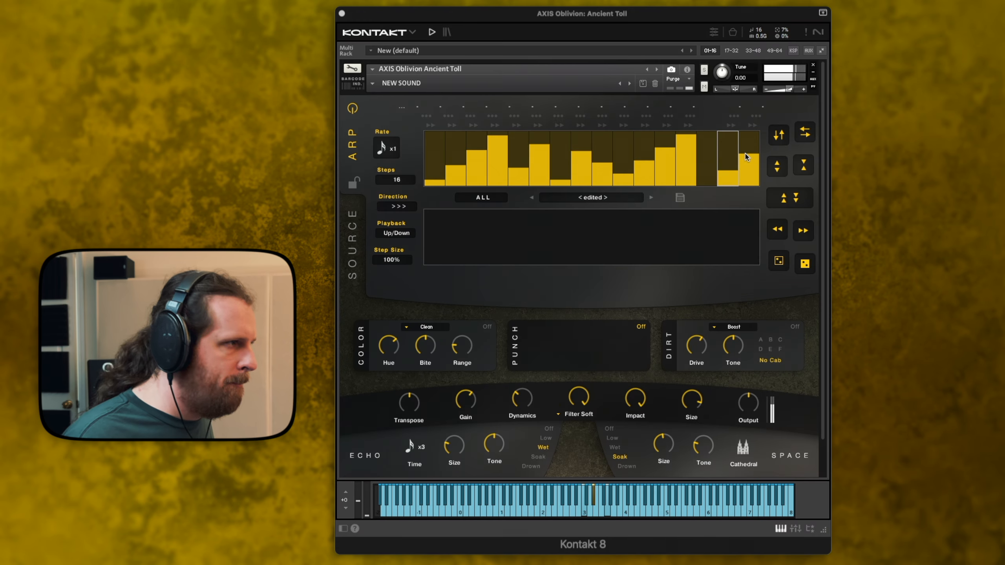
click(710, 180)
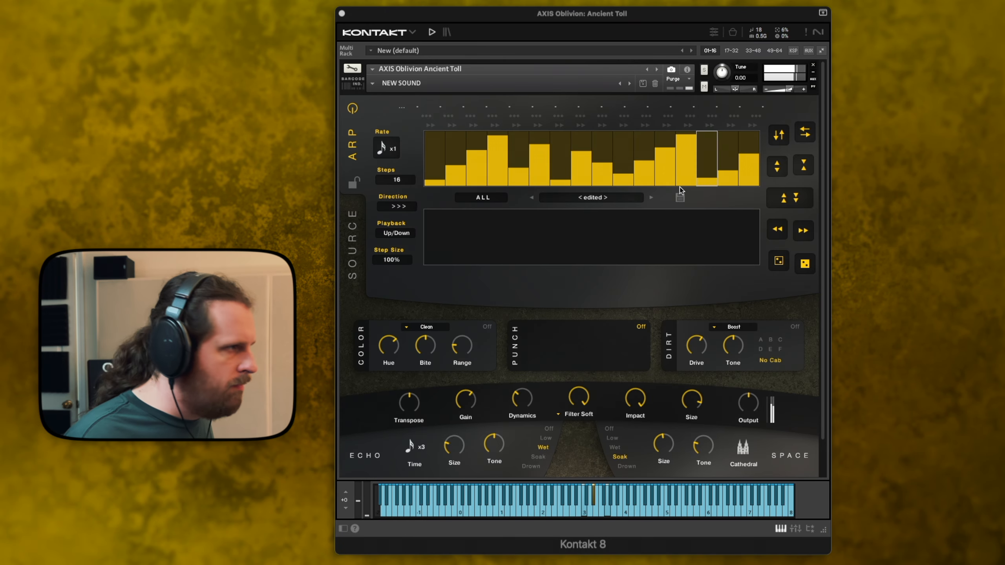
click(395, 180)
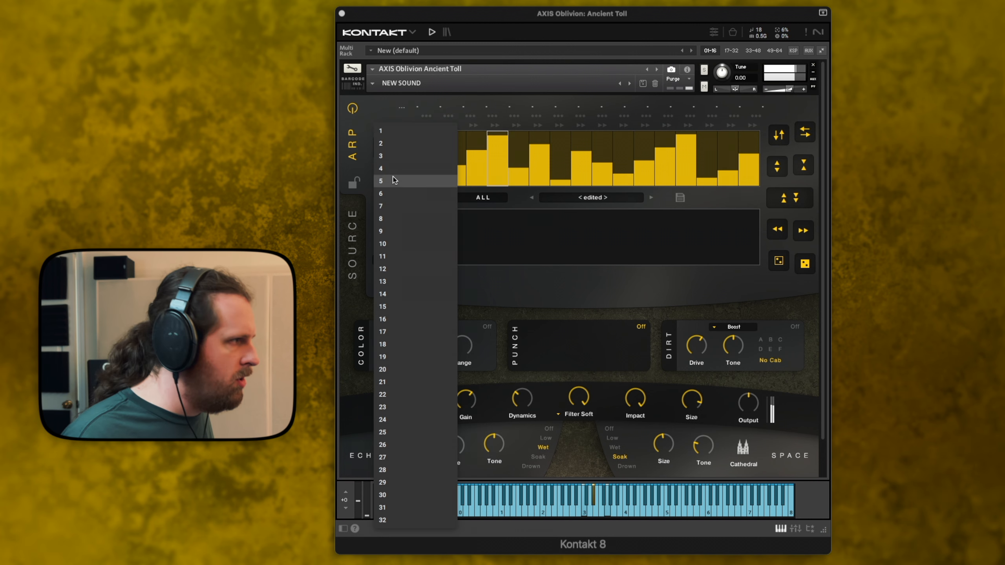
- Extend the arp to 32 steps and draw a rising-then-falling level contour in row two
click(407, 523)
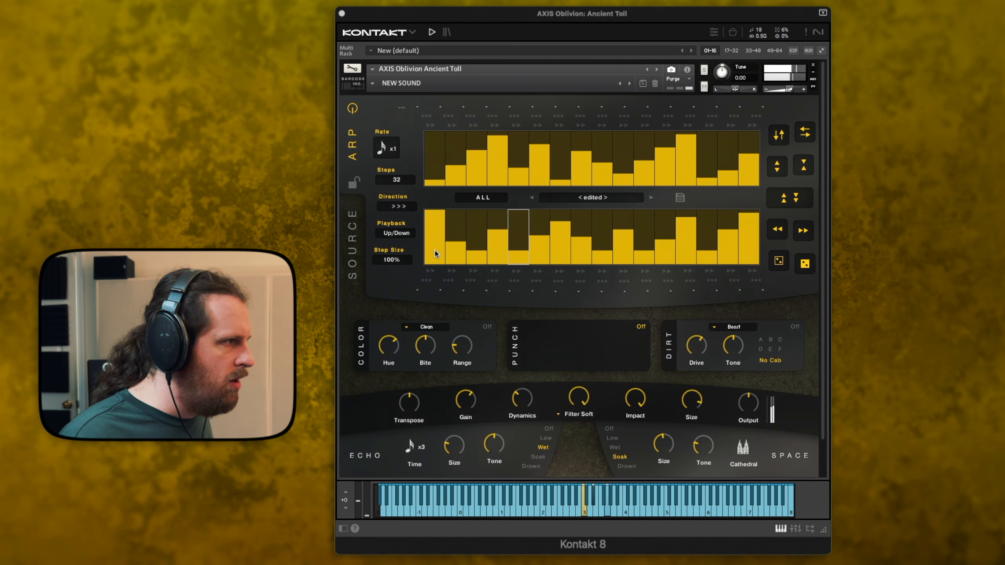
mouse_move(435, 253)
mouse_down()
mouse_move(503, 209)
mouse_move(486, 215)
mouse_up()
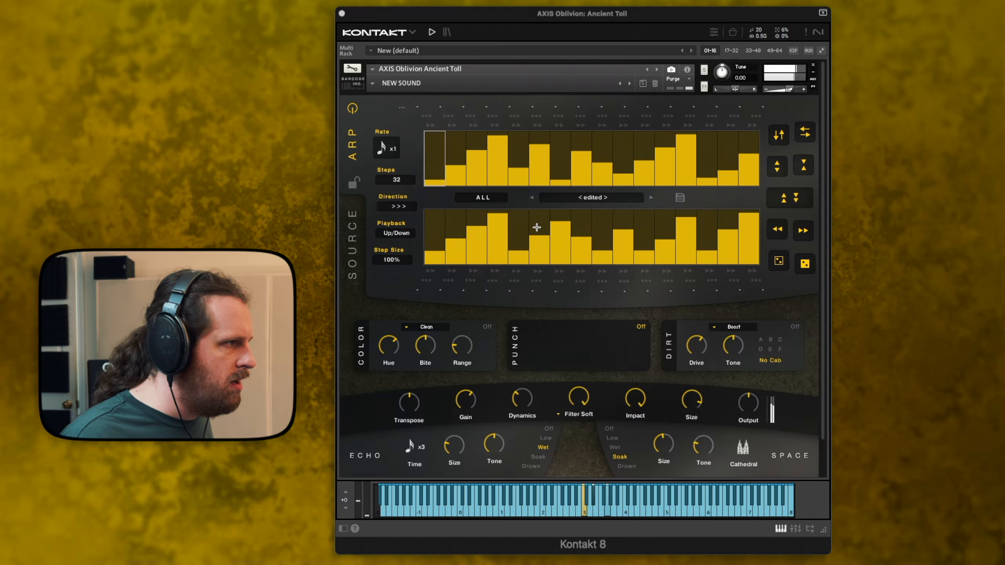
click(561, 256)
drag(582, 214, 626, 261)
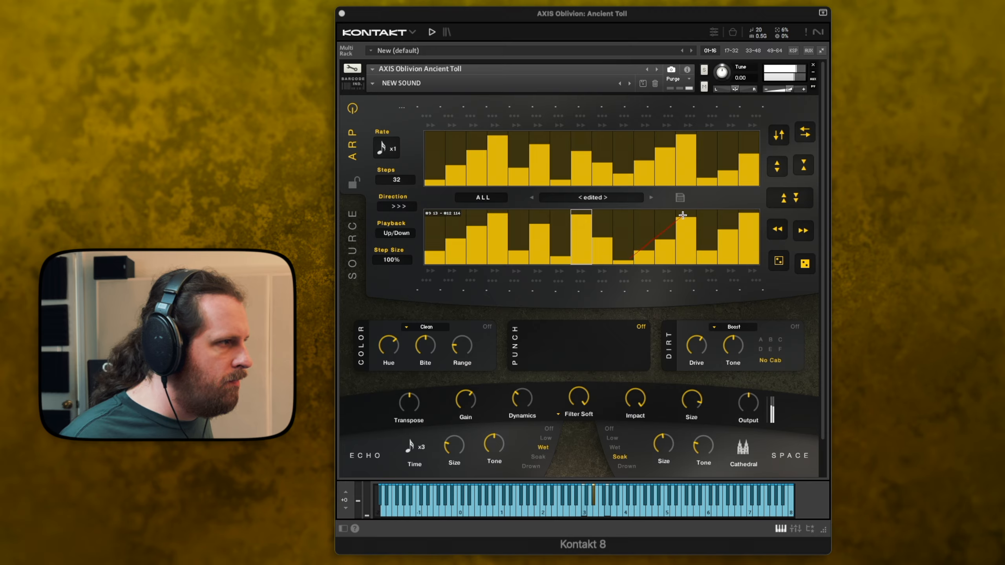
drag(683, 215, 683, 217)
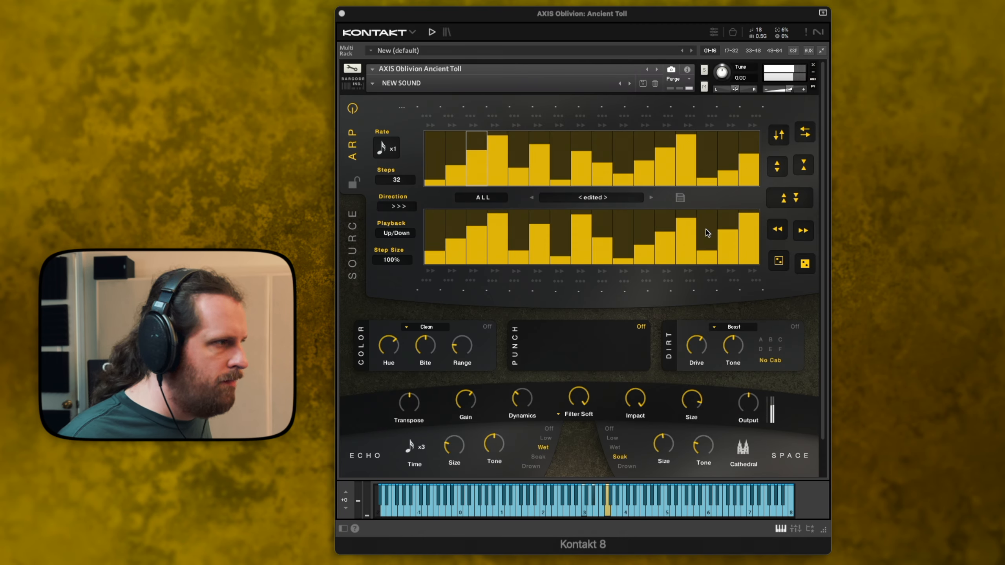
drag(685, 218, 748, 259)
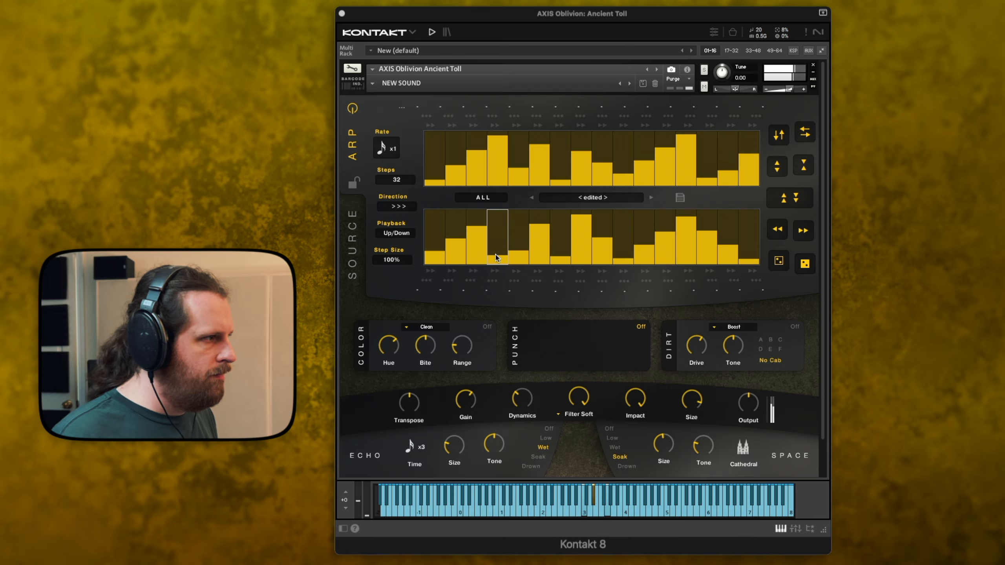
drag(496, 258, 496, 214)
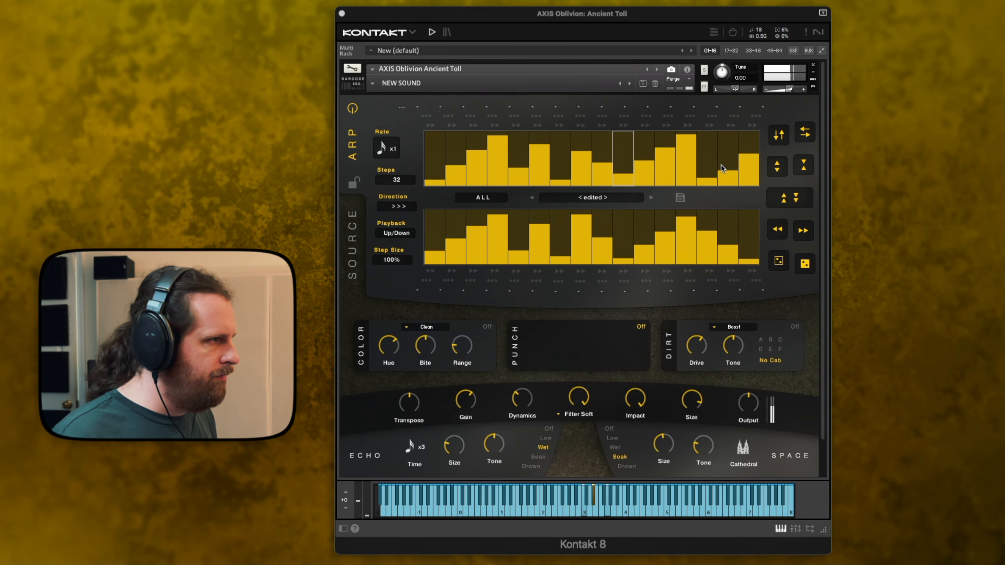
- Try transposing arp step 13 up an octave (+12)
click(697, 108)
click(699, 142)
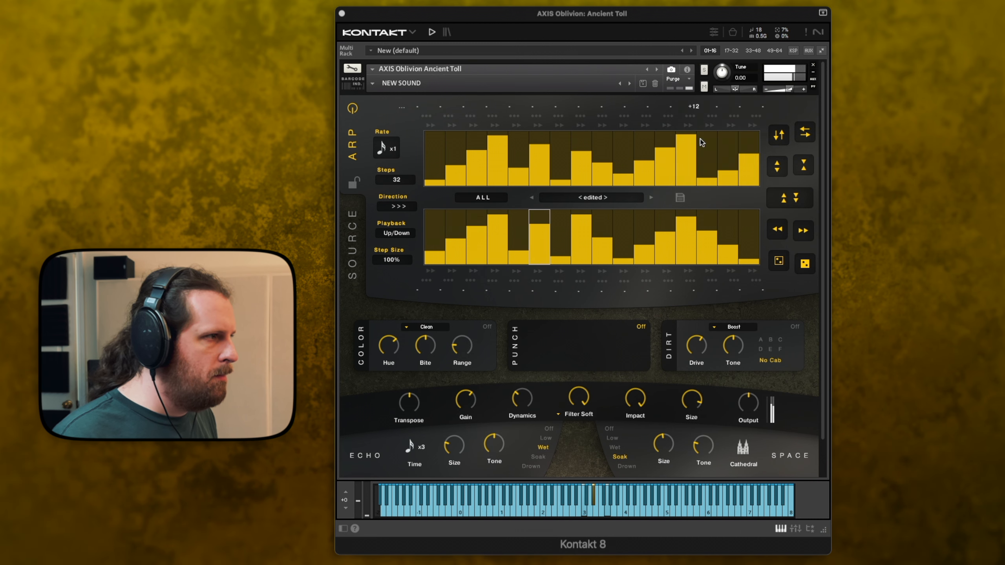
click(693, 290)
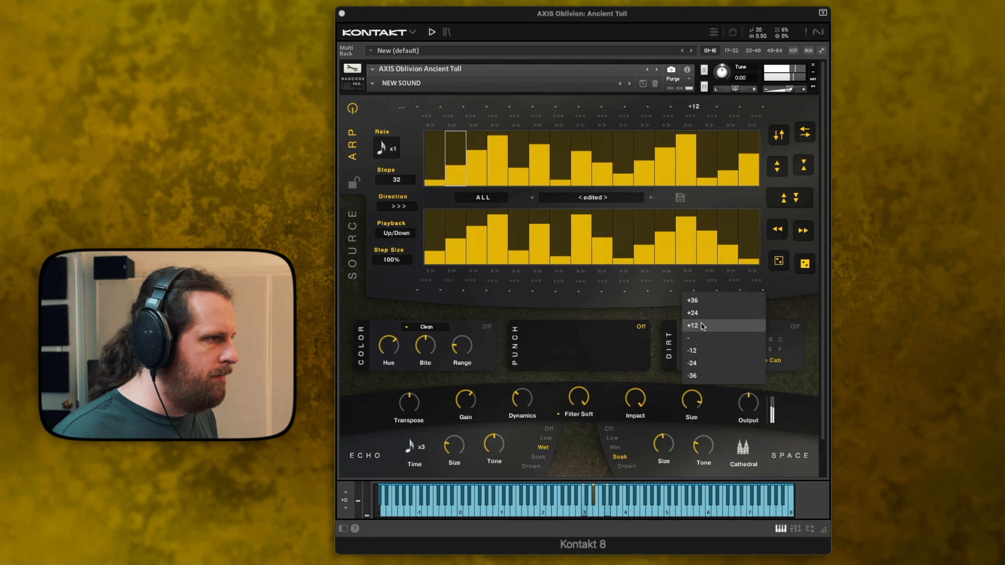
click(654, 316)
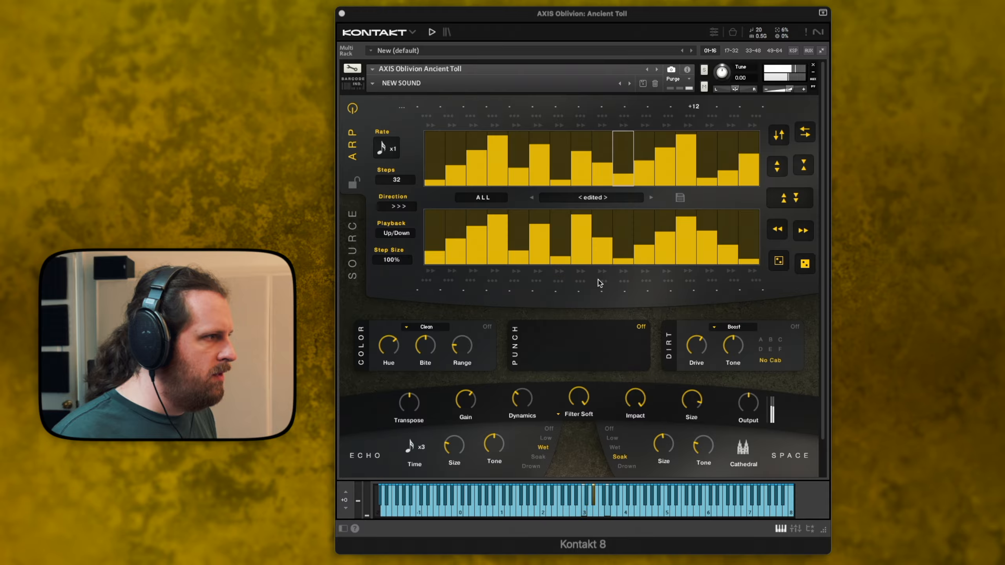
- Set arp playback to Up and return step 13's transpose to '-'
click(396, 233)
click(398, 243)
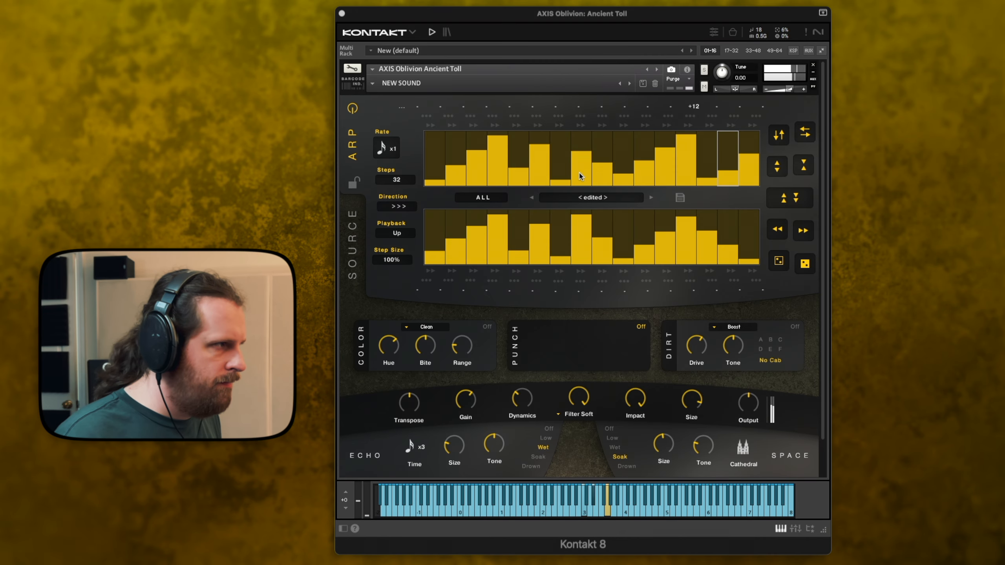
click(695, 106)
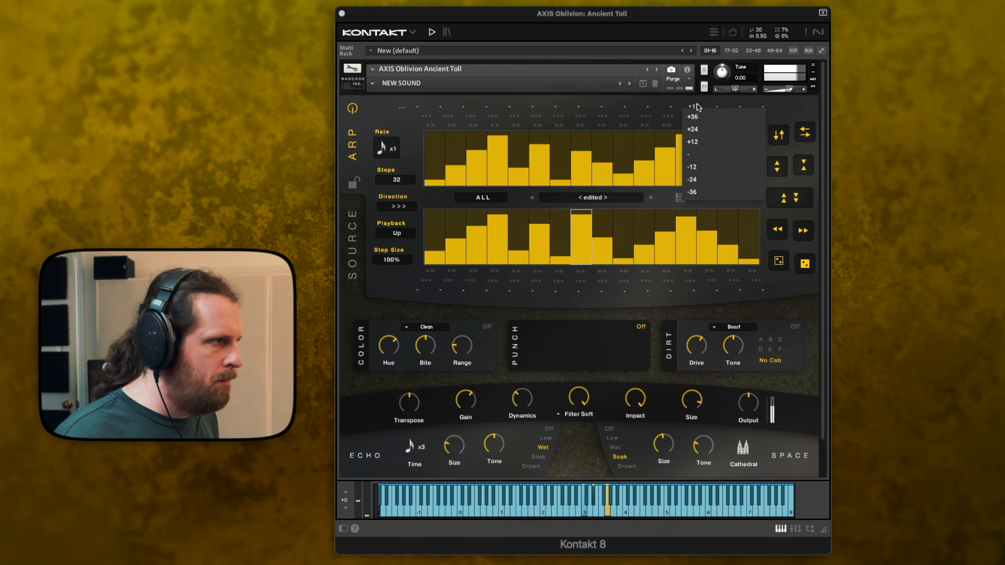
click(701, 156)
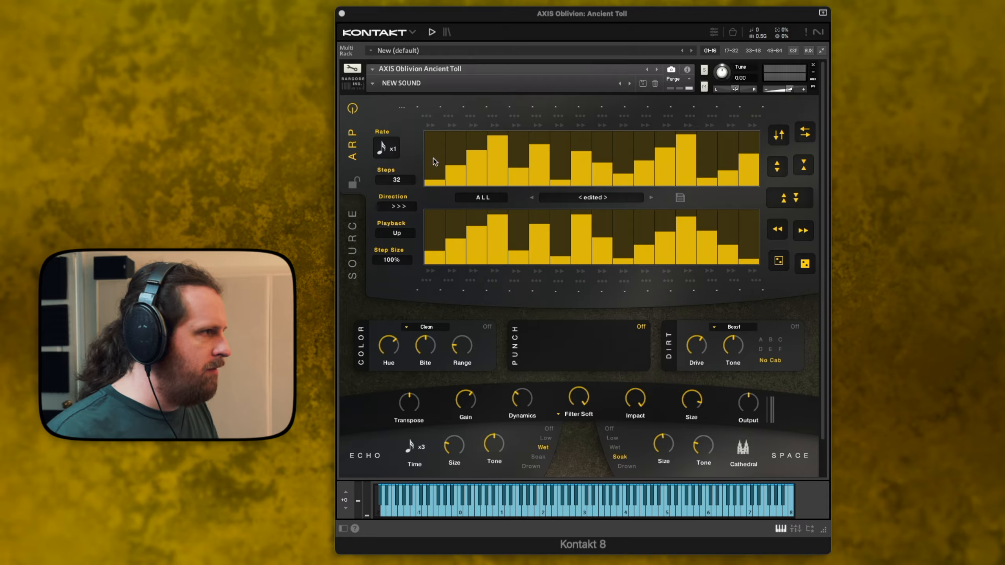
- Solo the Mangled Ether 2 layer on the Source page, then return to the arp pattern
click(353, 238)
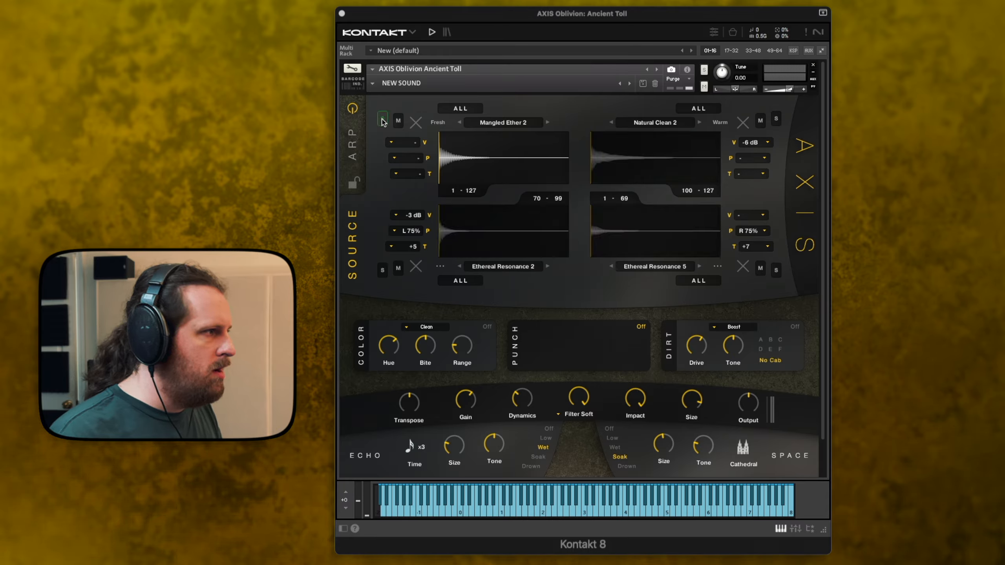
click(382, 120)
click(352, 146)
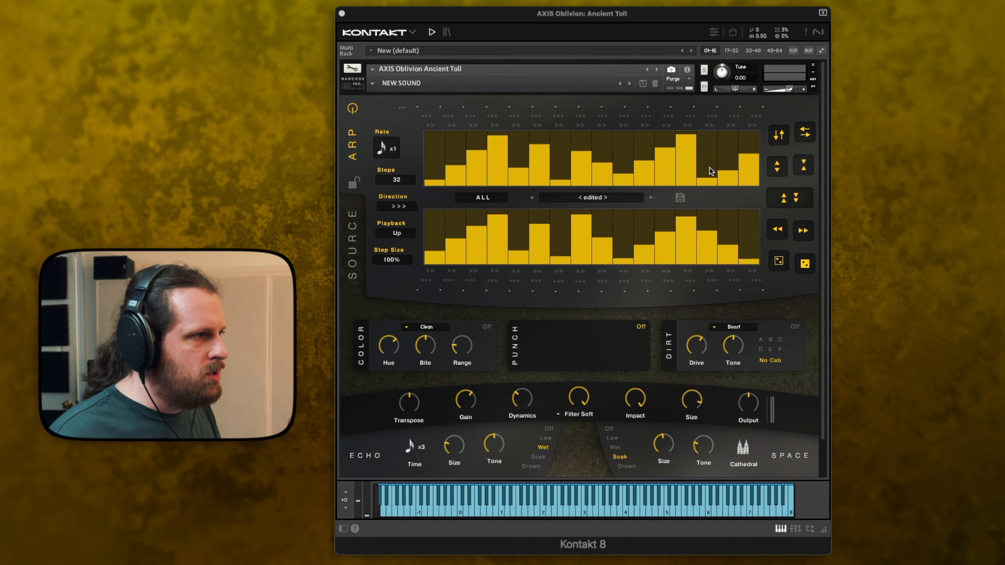
- Drag a late first-row arp step down to zero to silence it
drag(708, 177, 709, 207)
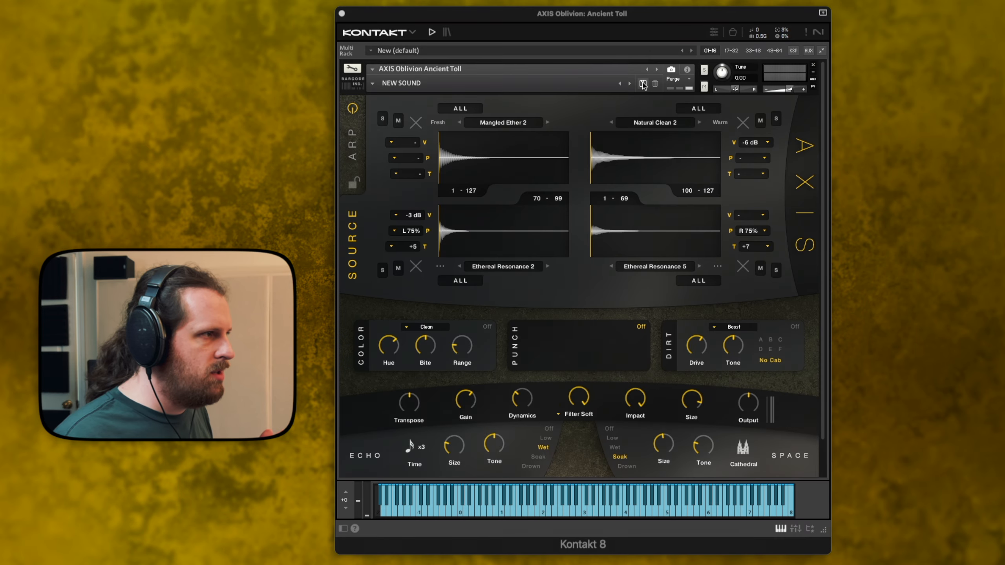
- Save the sound as a new preset named 'LAYERED - Harmonious Monk'
click(644, 84)
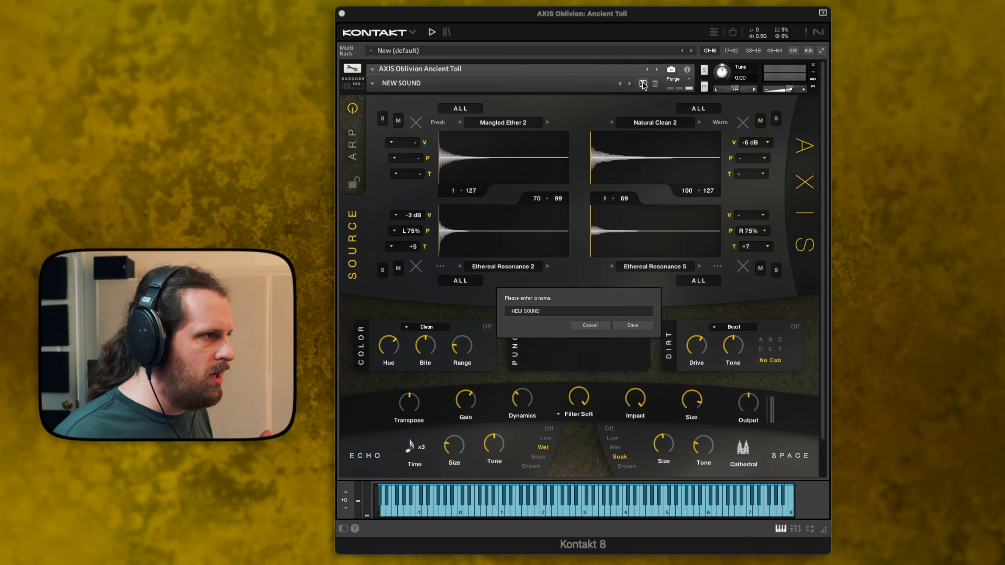
double_click(546, 314)
text(Laye)
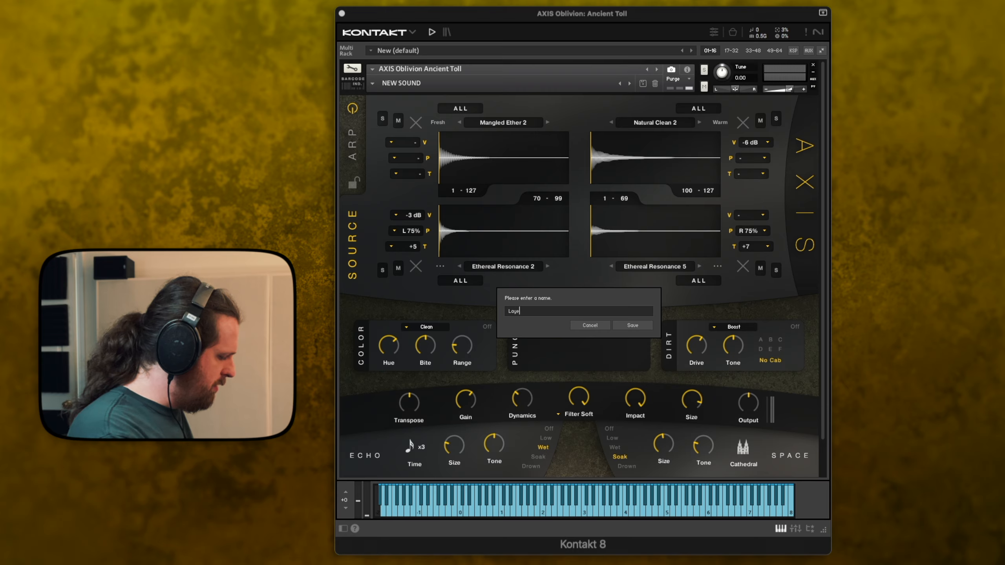
key(BackSpace)
key(BackSpace)
key(BackSpace)
text(A)
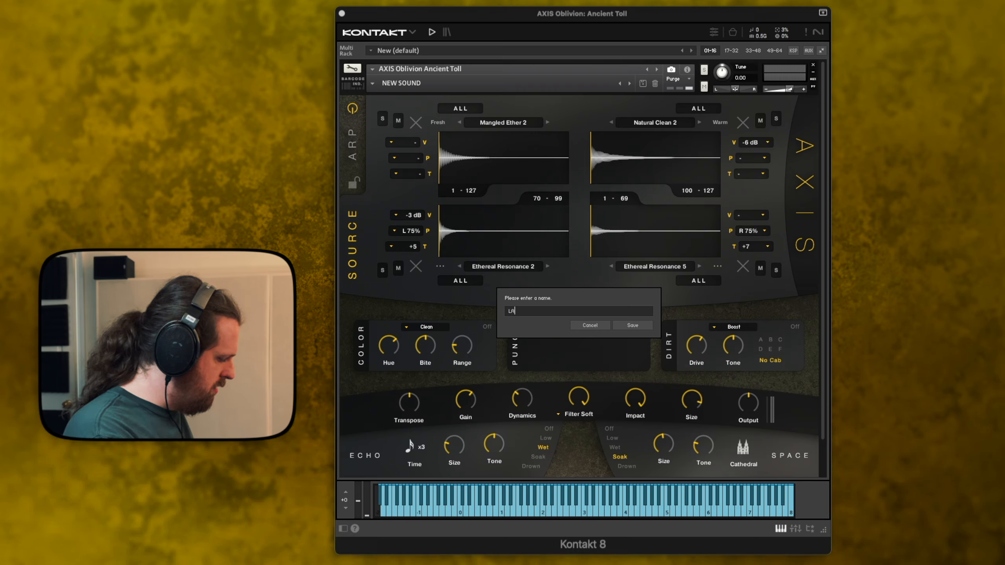
text(YERED -)
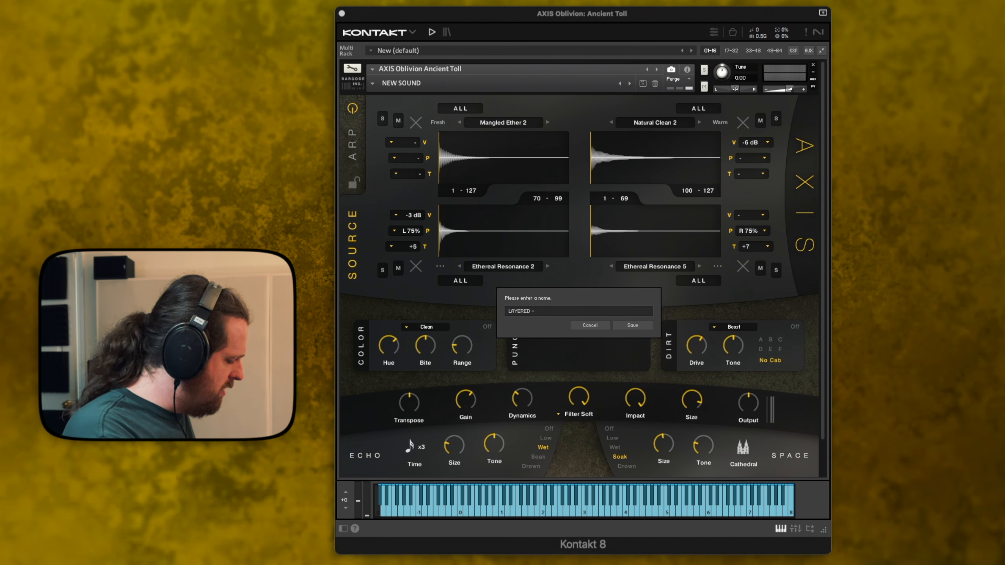
text(rmonious Monk)
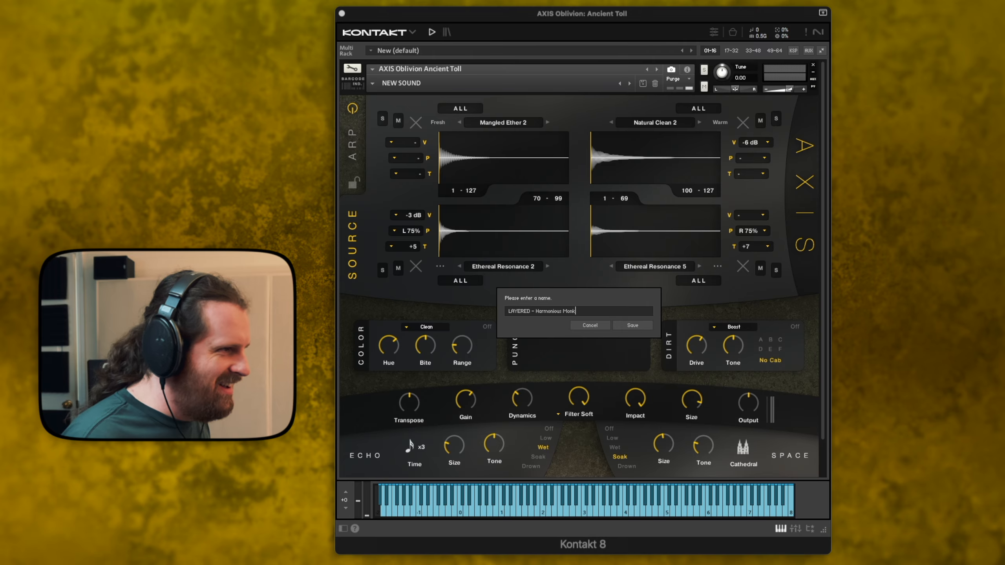
click(646, 329)
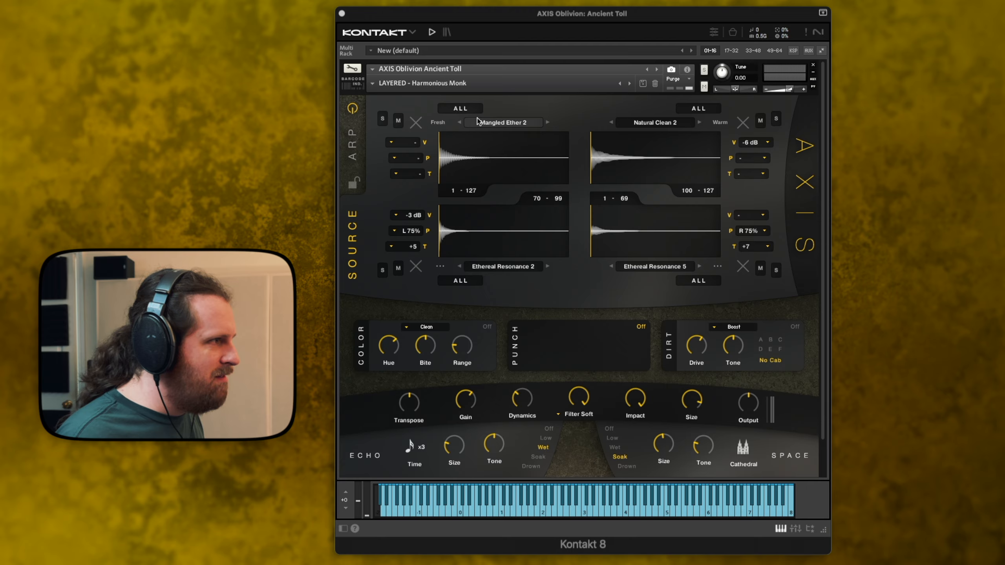
- Check the preset list to confirm 'LAYERED - Harmonious Monk' appears
click(373, 83)
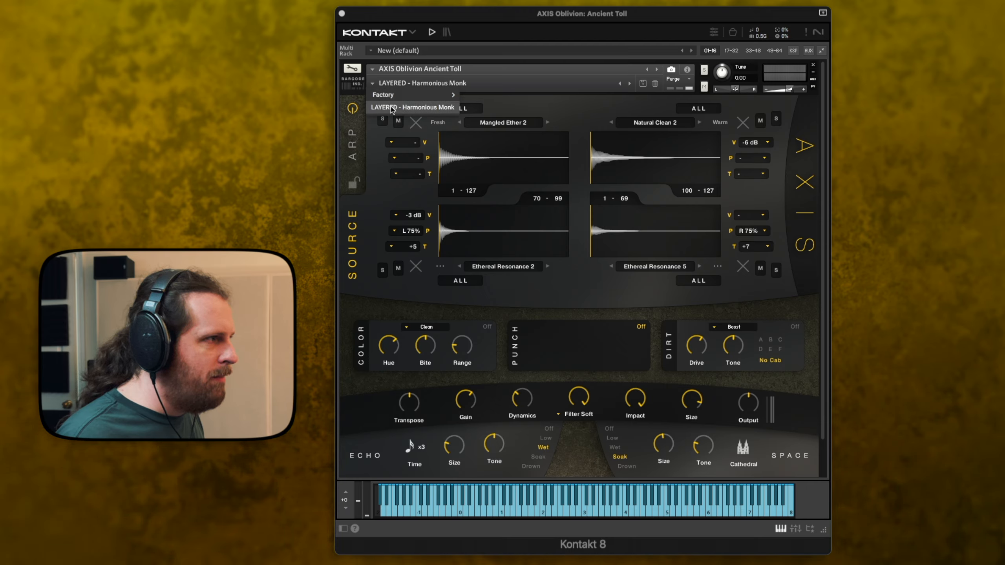
mouse_move(436, 95)
mouse_move(508, 108)
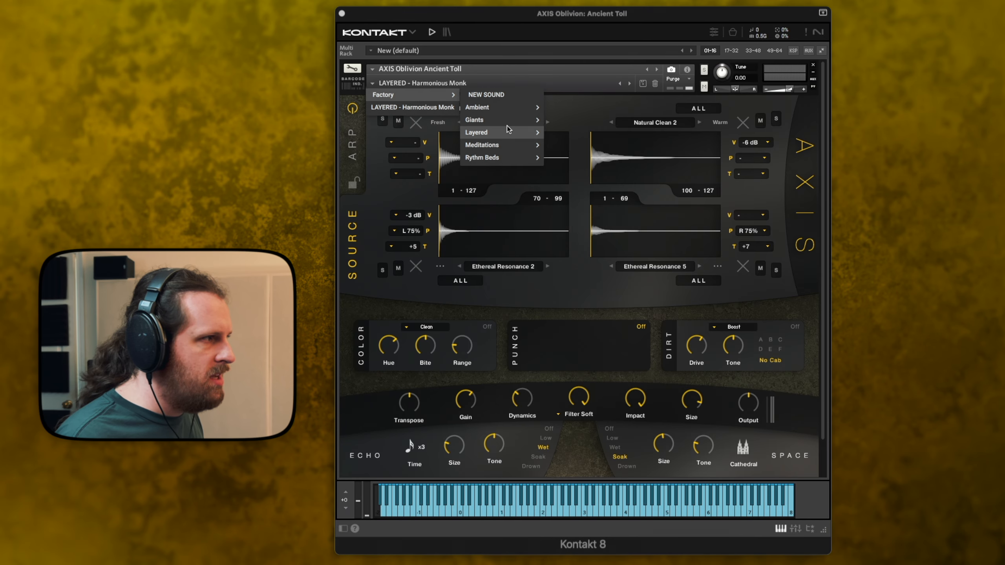